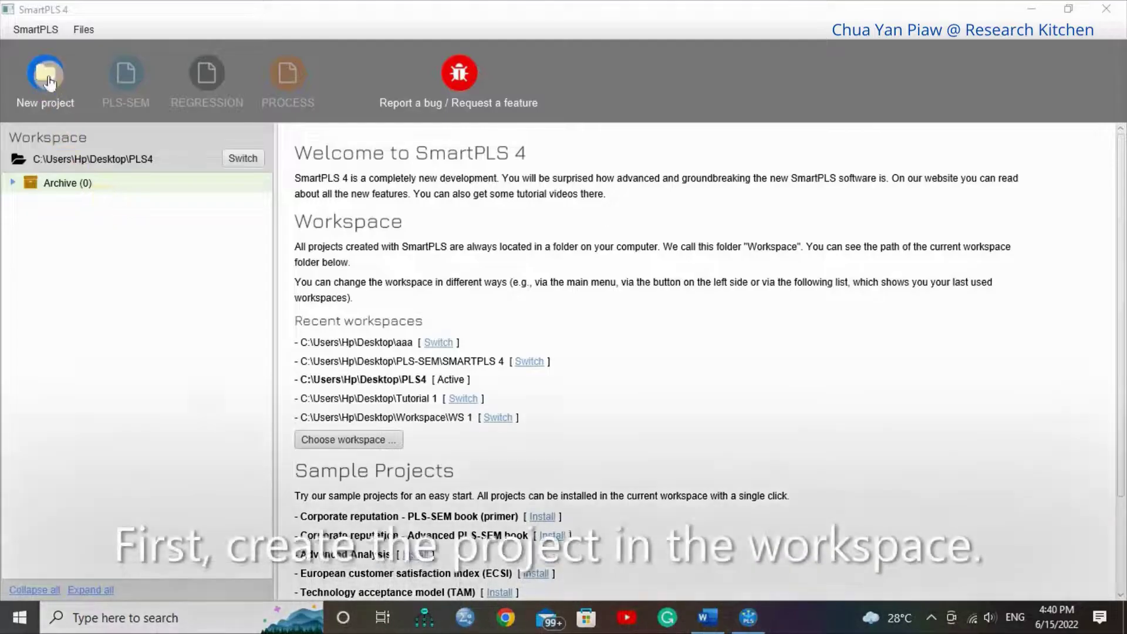
Step: Create the 'Mediation model' project and pick the Example data SmartPLS4 Tutorial 2 file for import
{"action": "left_click", "coordinate": [49, 81]}
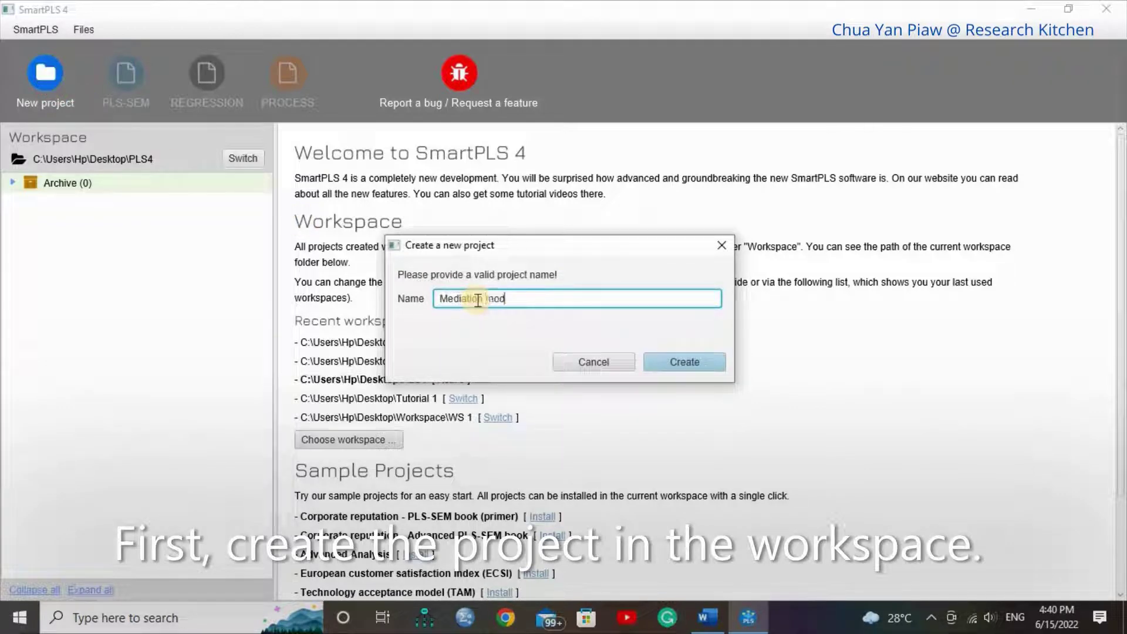
{"action": "left_click", "coordinate": [675, 362]}
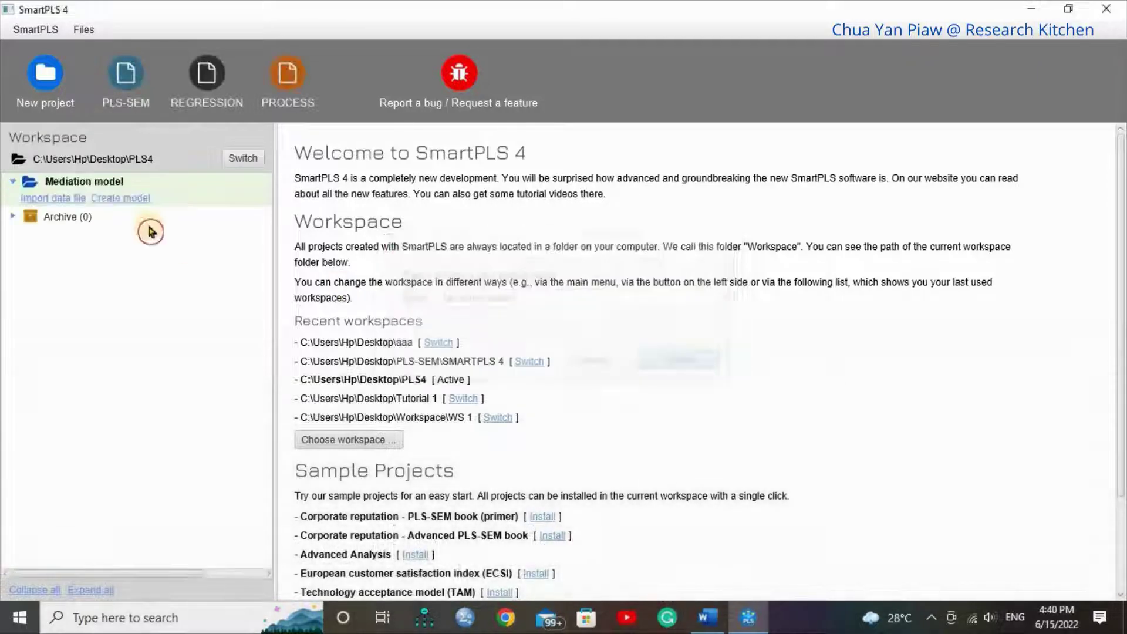
{"action": "left_click", "coordinate": [57, 202]}
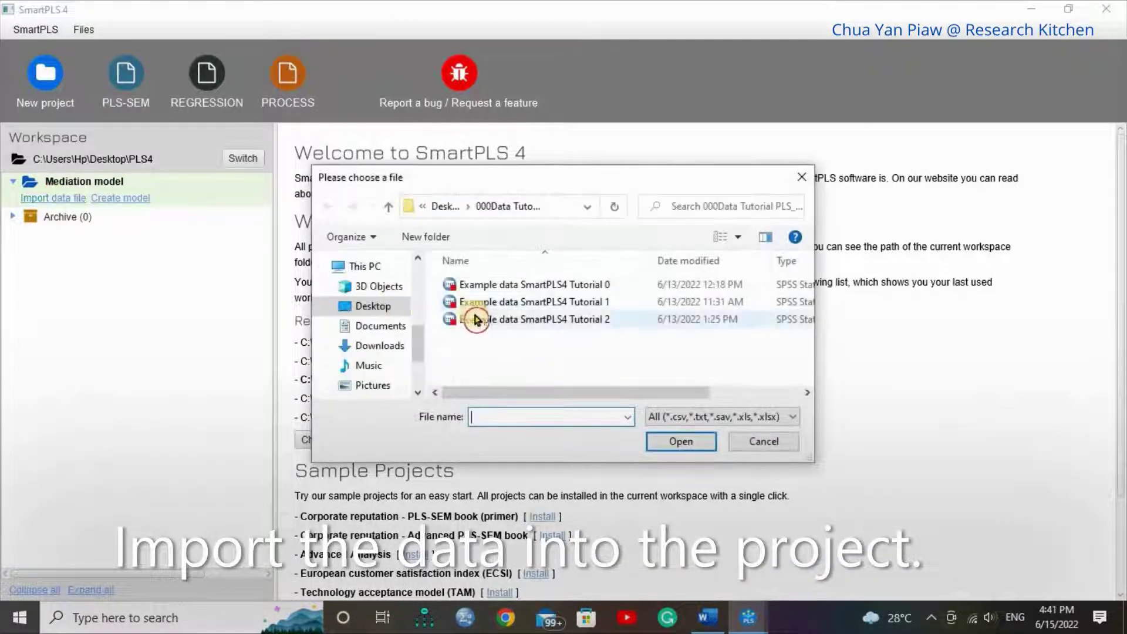
{"action": "left_click", "coordinate": [476, 320]}
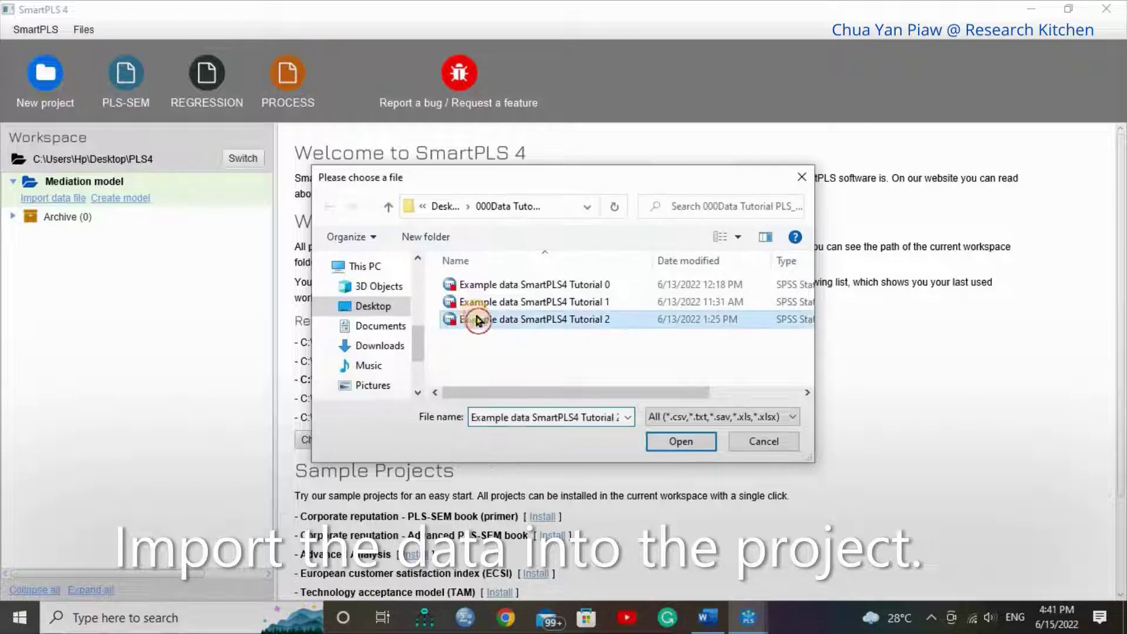
{"action": "left_click", "coordinate": [659, 442]}
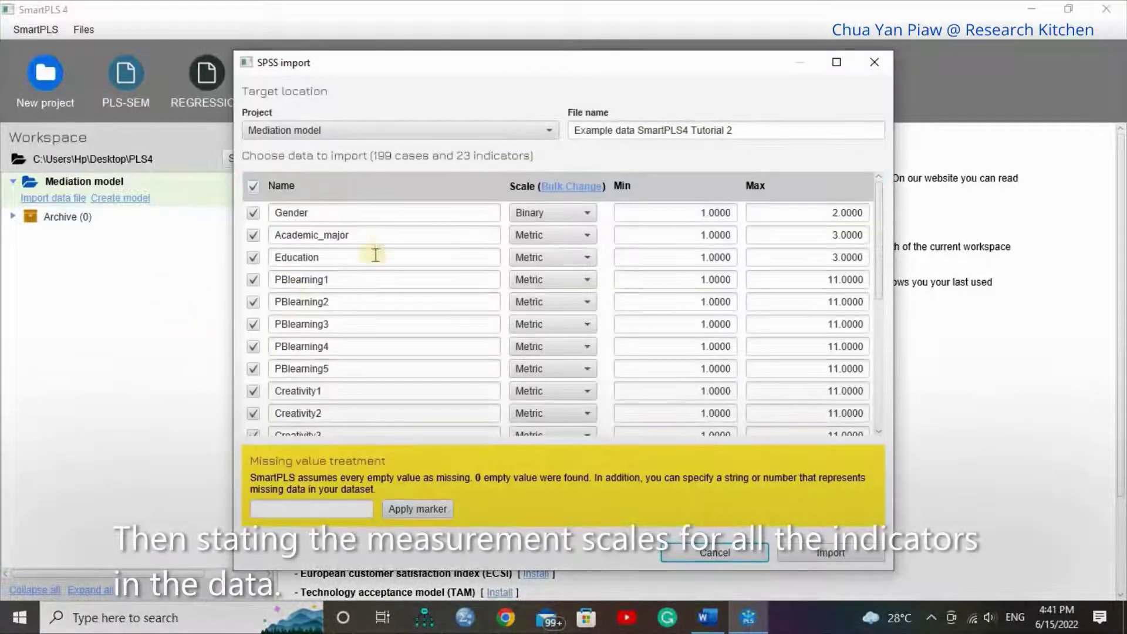
Step: Set Education, PBlearning1–5, Creativity1–5, Logical1–3, EQ1–4 and Effectiveness1–3 to the Ordinal scale
{"action": "left_click", "coordinate": [587, 240]}
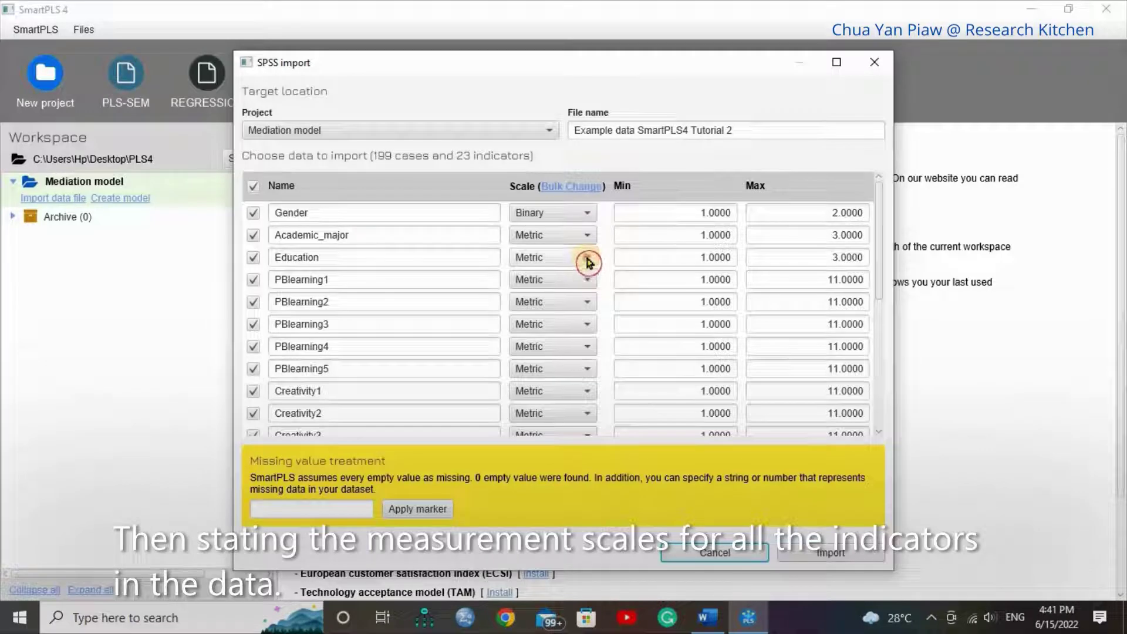
{"action": "left_click", "coordinate": [588, 260]}
{"action": "left_click", "coordinate": [557, 296]}
{"action": "left_click", "coordinate": [586, 281]}
{"action": "left_click", "coordinate": [580, 322]}
{"action": "left_click", "coordinate": [587, 303]}
{"action": "left_click", "coordinate": [579, 341]}
{"action": "left_click", "coordinate": [587, 326]}
{"action": "left_click", "coordinate": [581, 363]}
{"action": "left_click", "coordinate": [587, 347]}
{"action": "left_click", "coordinate": [581, 385]}
{"action": "left_click", "coordinate": [581, 370]}
{"action": "left_click", "coordinate": [581, 407]}
{"action": "left_click", "coordinate": [581, 392]}
{"action": "left_click", "coordinate": [579, 430]}
{"action": "left_click", "coordinate": [581, 413]}
{"action": "left_click", "coordinate": [579, 452]}
{"action": "left_click", "coordinate": [581, 435]}
{"action": "left_click", "coordinate": [579, 469]}
{"action": "scroll", "coordinate": [566, 427], "scroll_direction": "down", "scroll_amount": 1}
{"action": "scroll", "coordinate": [567, 428], "scroll_direction": "down", "scroll_amount": 3}
{"action": "left_click", "coordinate": [581, 227]}
{"action": "left_click", "coordinate": [581, 265]}
{"action": "left_click", "coordinate": [581, 249]}
{"action": "left_click", "coordinate": [580, 287]}
{"action": "left_click", "coordinate": [581, 271]}
{"action": "left_click", "coordinate": [580, 310]}
{"action": "left_click", "coordinate": [581, 294]}
{"action": "left_click", "coordinate": [580, 332]}
{"action": "left_click", "coordinate": [581, 316]}
{"action": "left_click", "coordinate": [580, 355]}
{"action": "left_click", "coordinate": [580, 338]}
{"action": "left_click", "coordinate": [580, 377]}
{"action": "left_click", "coordinate": [581, 361]}
{"action": "left_click", "coordinate": [581, 399]}
{"action": "left_click", "coordinate": [581, 382]}
{"action": "left_click", "coordinate": [580, 421]}
{"action": "left_click", "coordinate": [580, 405]}
{"action": "left_click", "coordinate": [578, 445]}
{"action": "scroll", "coordinate": [584, 383], "scroll_direction": "down", "scroll_amount": 2}
{"action": "left_click", "coordinate": [581, 380]}
{"action": "left_click", "coordinate": [580, 420]}
{"action": "left_click", "coordinate": [581, 403]}
{"action": "left_click", "coordinate": [578, 441]}
{"action": "left_click", "coordinate": [579, 427]}
{"action": "left_click", "coordinate": [576, 462]}
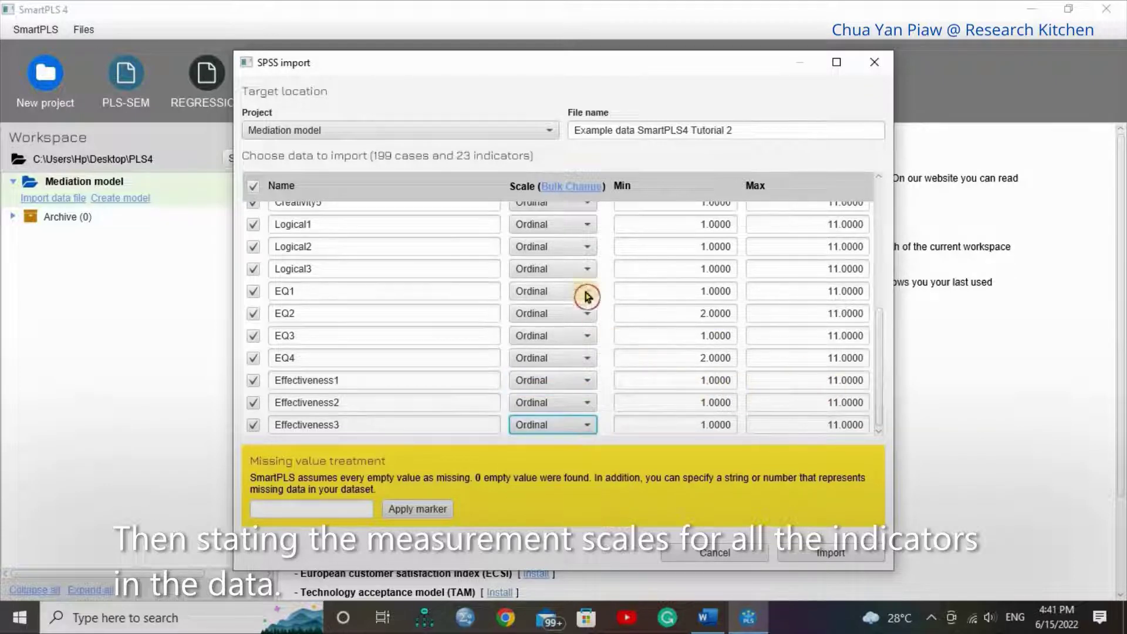
Step: Set Academic_major's scale to Categorical
{"action": "scroll", "coordinate": [585, 296], "scroll_direction": "up", "scroll_amount": 5}
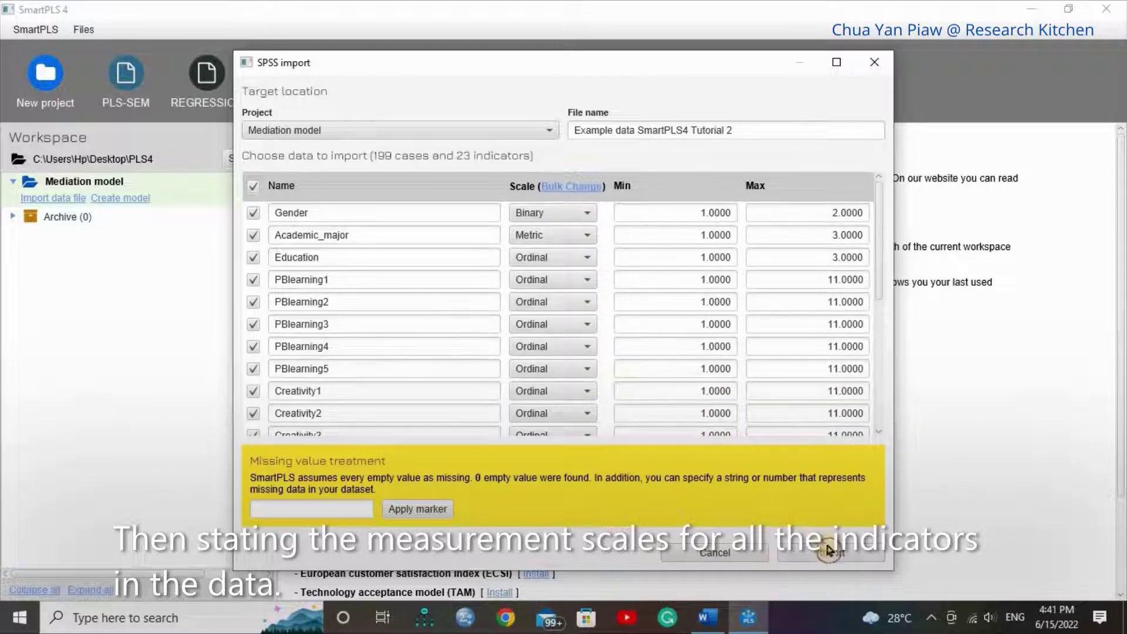
{"action": "left_click", "coordinate": [586, 235]}
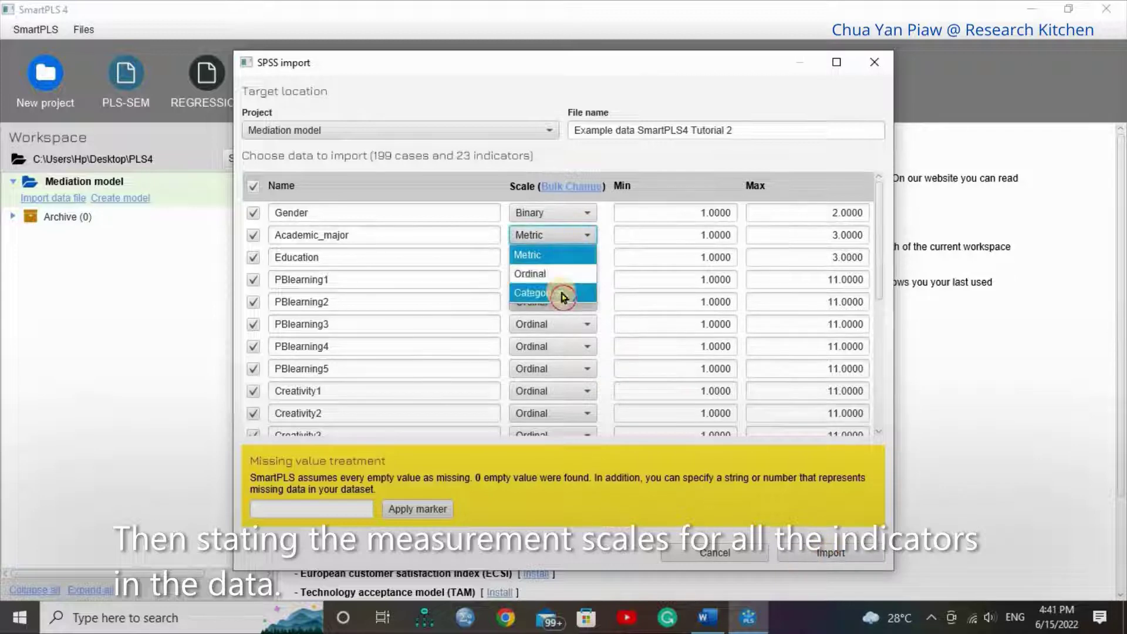
{"action": "left_click", "coordinate": [561, 293]}
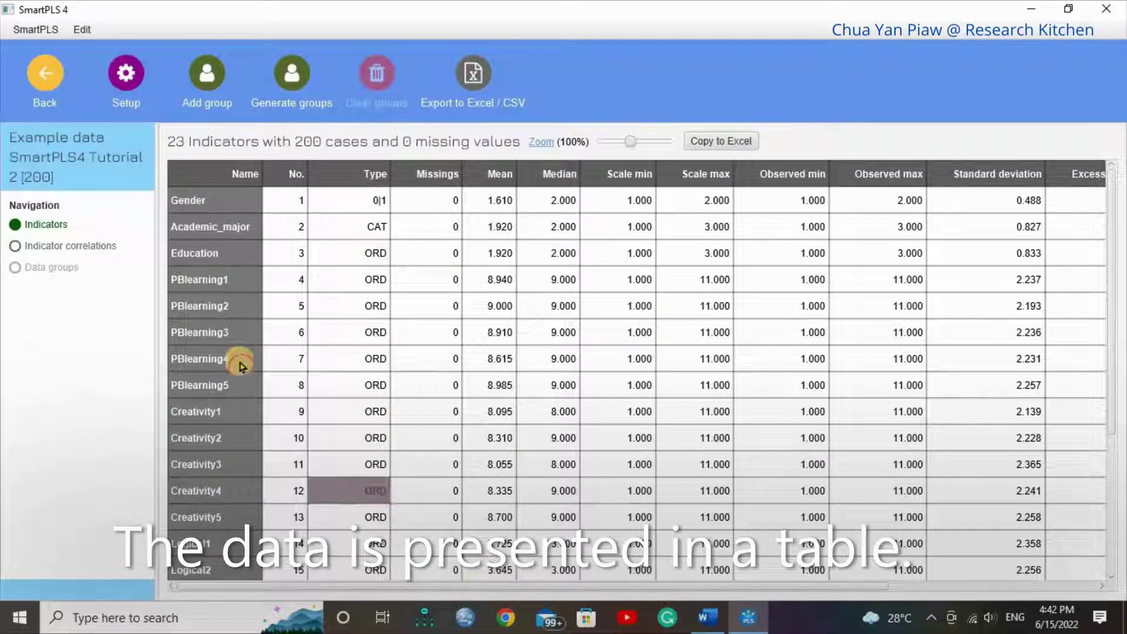
Step: Scroll through the Tutorial 2 Indicators table to review its 23 indicators and statistics
{"action": "scroll", "coordinate": [240, 276], "scroll_direction": "down", "scroll_amount": 3}
{"action": "scroll", "coordinate": [238, 277], "scroll_direction": "up", "scroll_amount": 3}
{"action": "scroll", "coordinate": [238, 277], "scroll_direction": "down", "scroll_amount": 3}
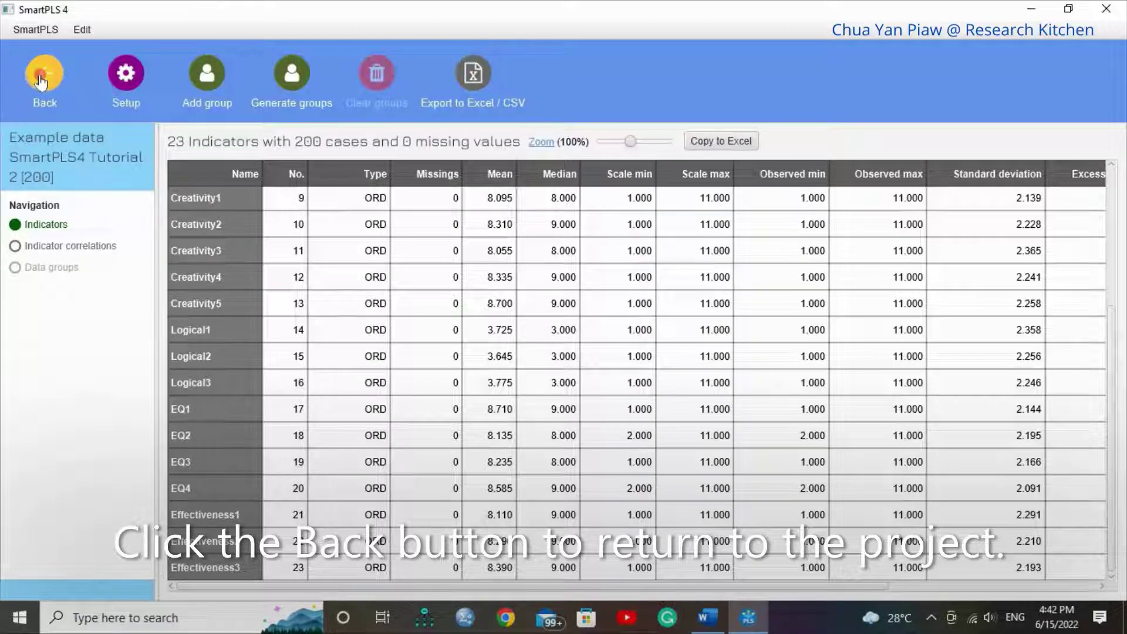
Step: Create and save a PLS-SEM model file named 'Mediation model'
{"action": "left_click", "coordinate": [41, 80]}
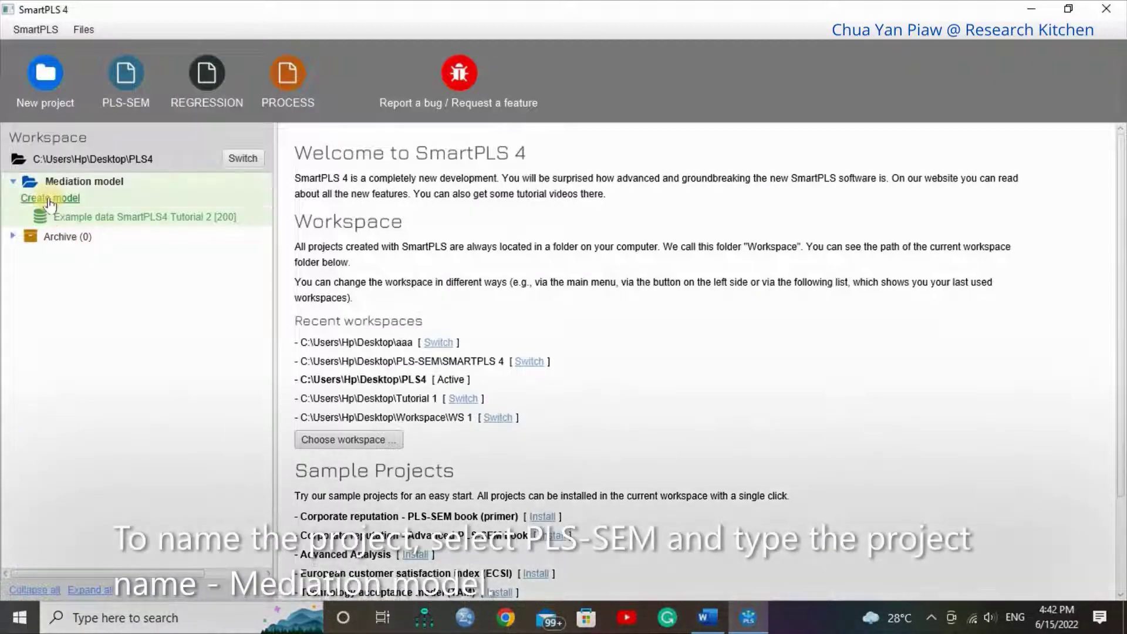
{"action": "left_click", "coordinate": [50, 199]}
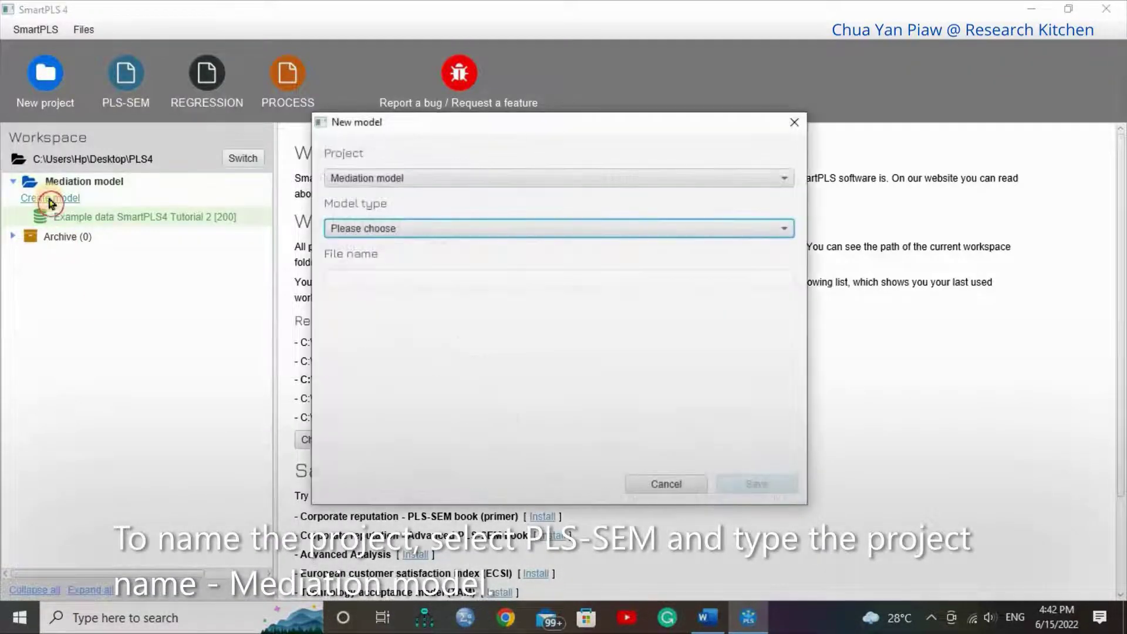
{"action": "left_click", "coordinate": [412, 234]}
{"action": "left_click", "coordinate": [413, 249]}
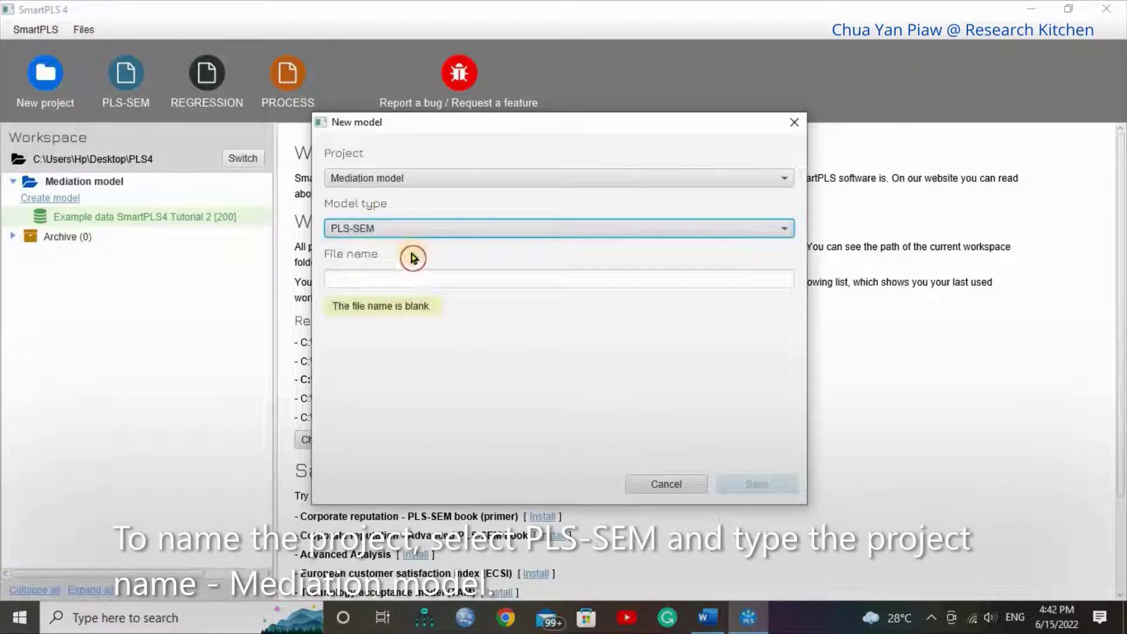
{"action": "left_click", "coordinate": [414, 280]}
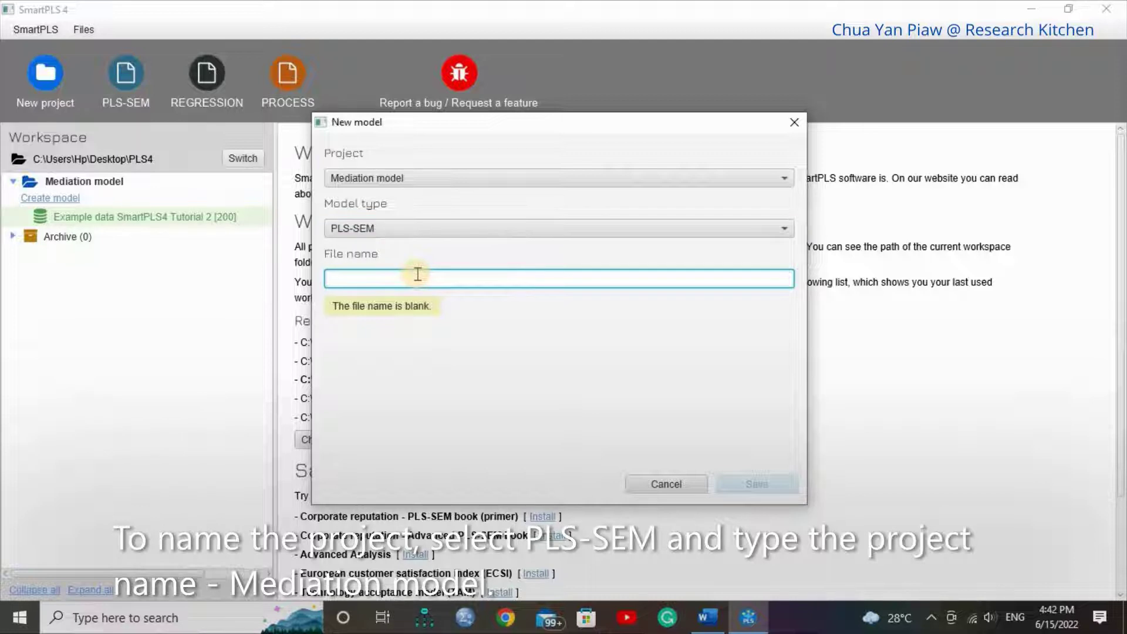
{"action": "type", "text": "Mediation model"}
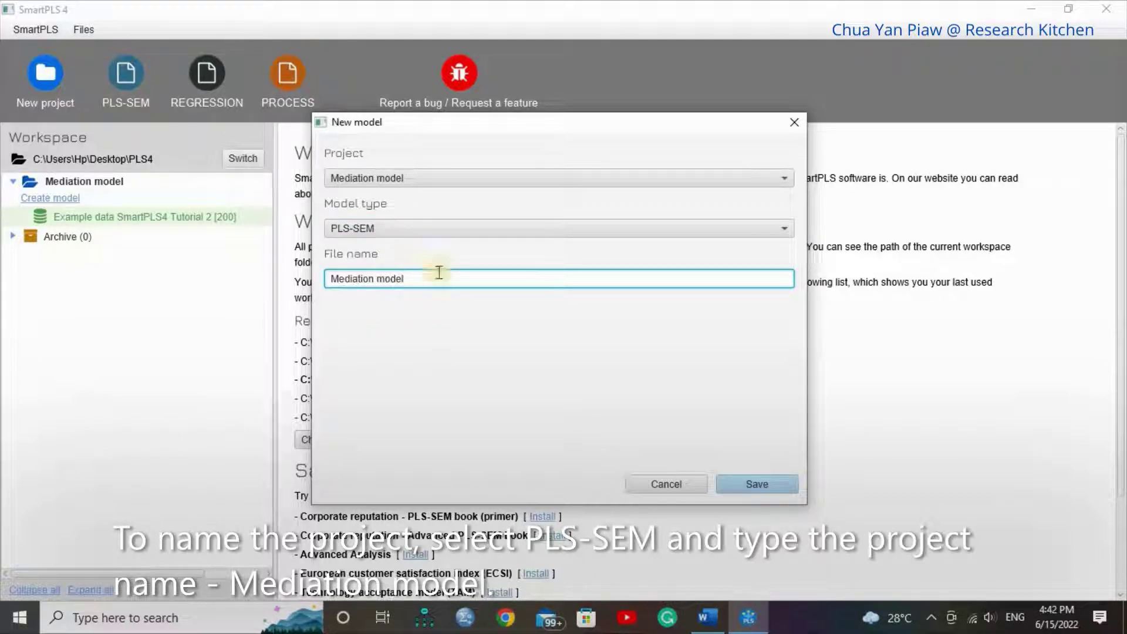
{"action": "left_click", "coordinate": [750, 493]}
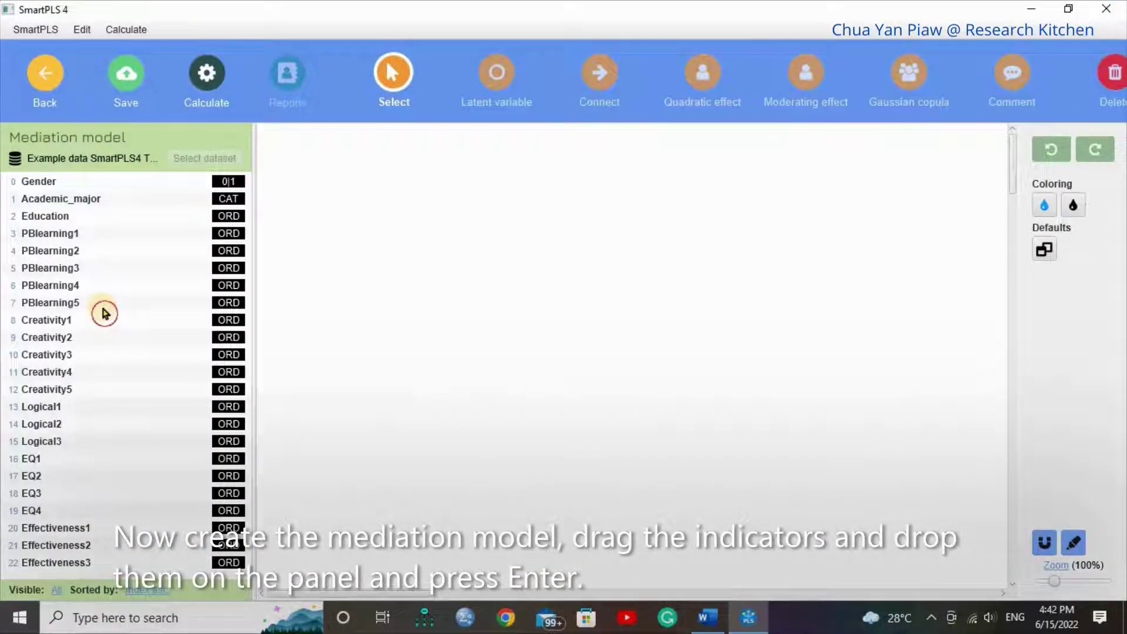
Step: Build the EQ construct from EQ1–EQ4, indicators on its left, with scale labels hidden
{"action": "left_click", "coordinate": [55, 463]}
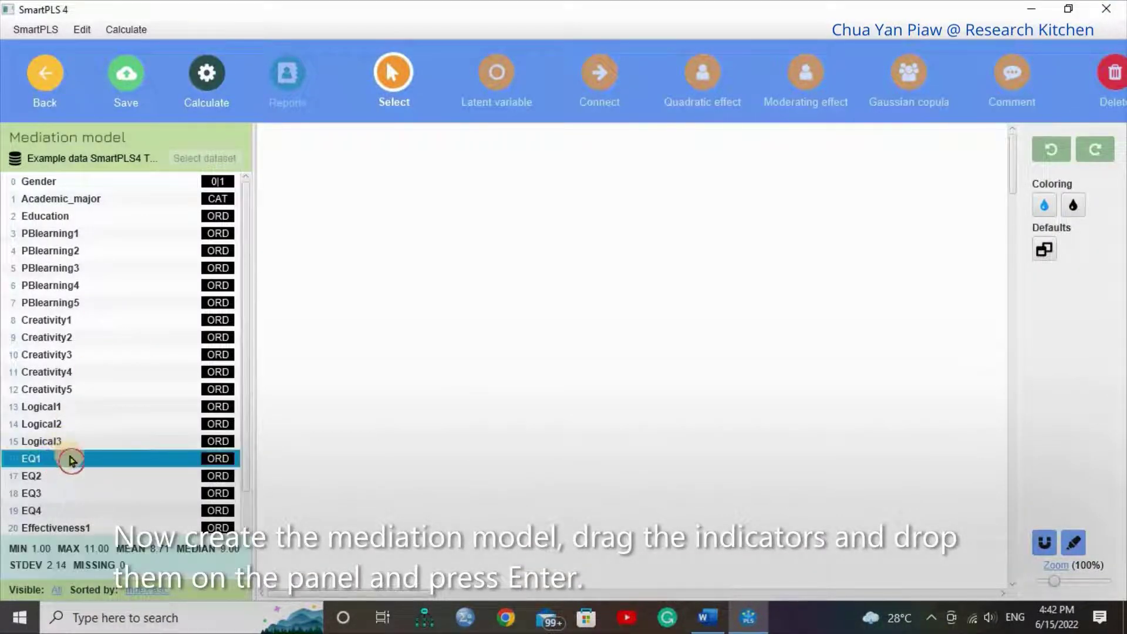
{"action": "key", "text": "shift+Down"}
{"action": "key", "text": "shift+Down"}
{"action": "key", "text": "shift+Down"}
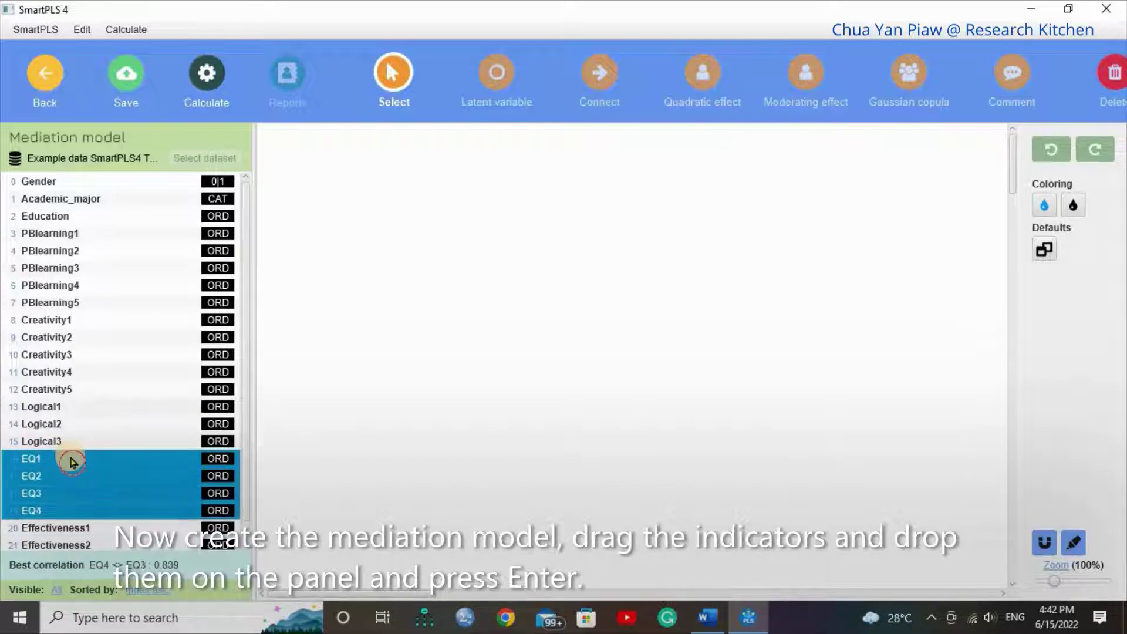
{"action": "left_click_drag", "start_coordinate": [71, 462], "coordinate": [414, 358]}
{"action": "key", "text": "Return"}
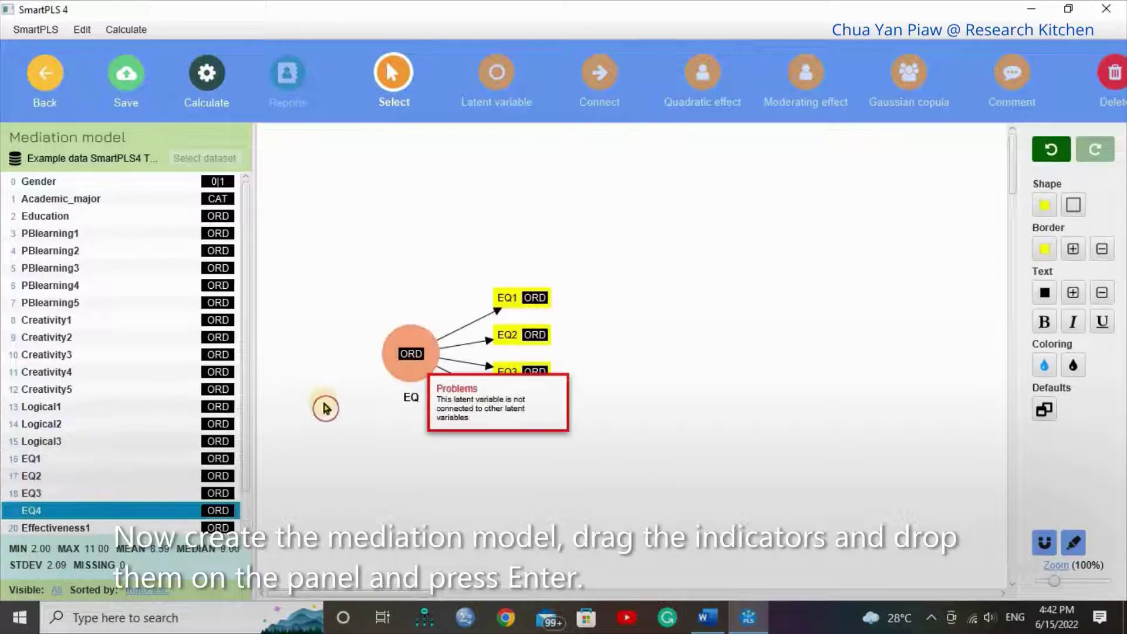
{"action": "left_click_drag", "start_coordinate": [402, 377], "coordinate": [427, 374]}
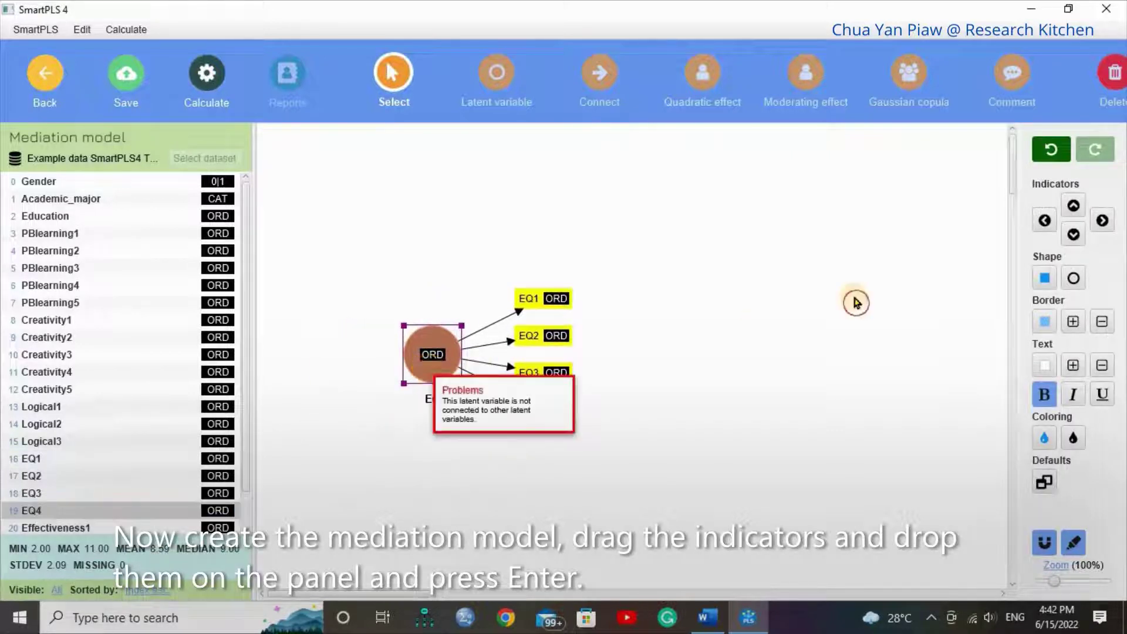
{"action": "left_click", "coordinate": [1040, 225]}
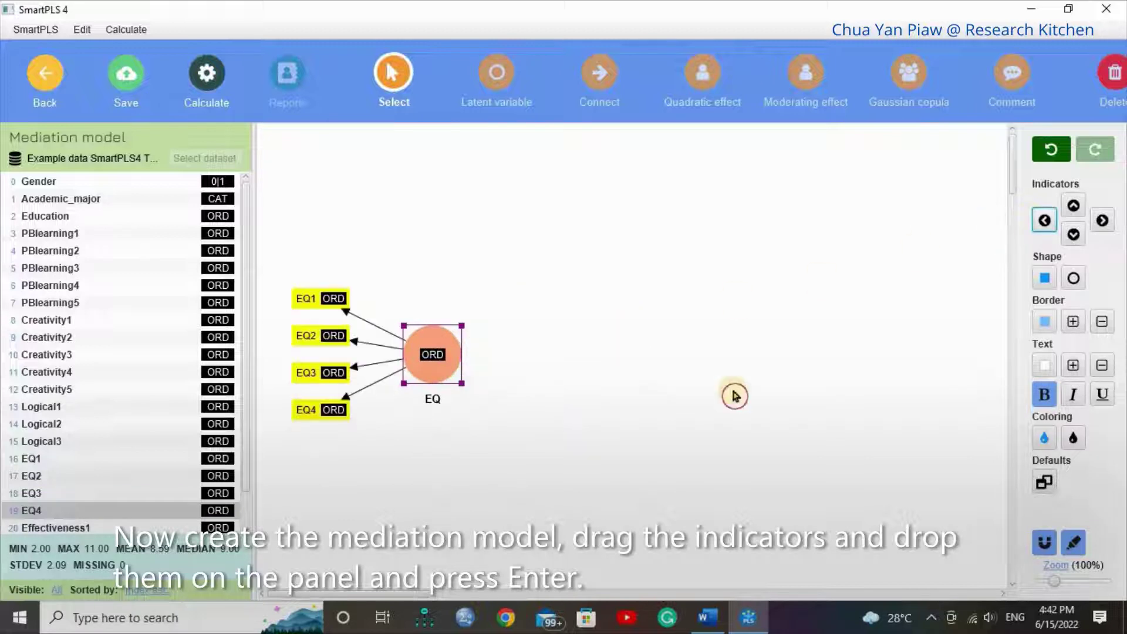
{"action": "left_click", "coordinate": [1075, 548]}
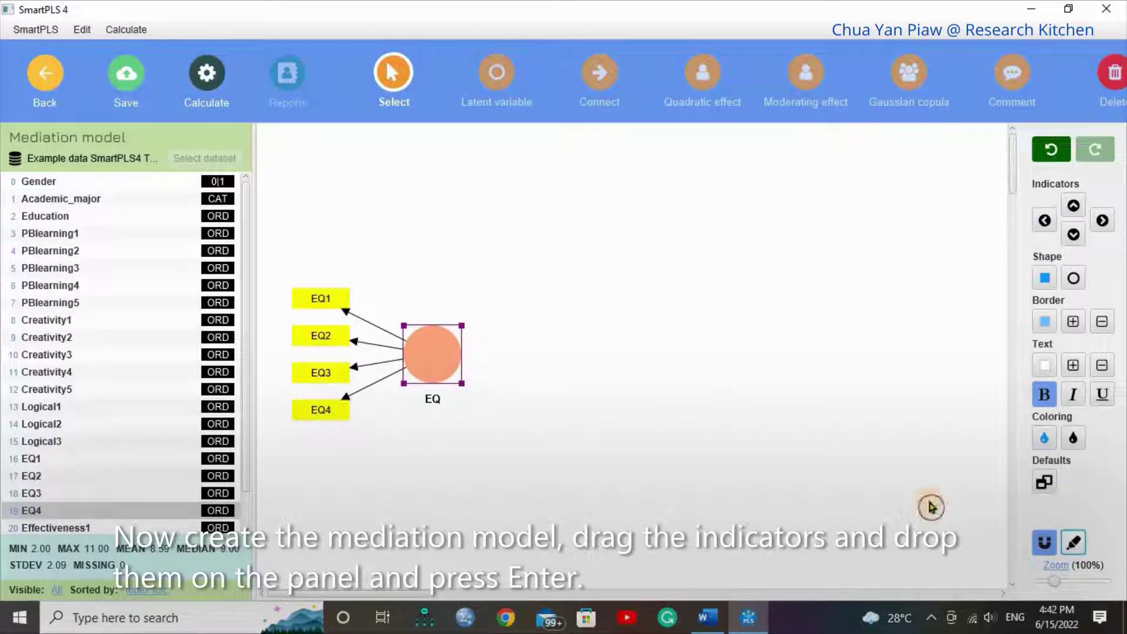
{"action": "left_click", "coordinate": [436, 359]}
{"action": "left_click_drag", "start_coordinate": [436, 359], "coordinate": [428, 351]}
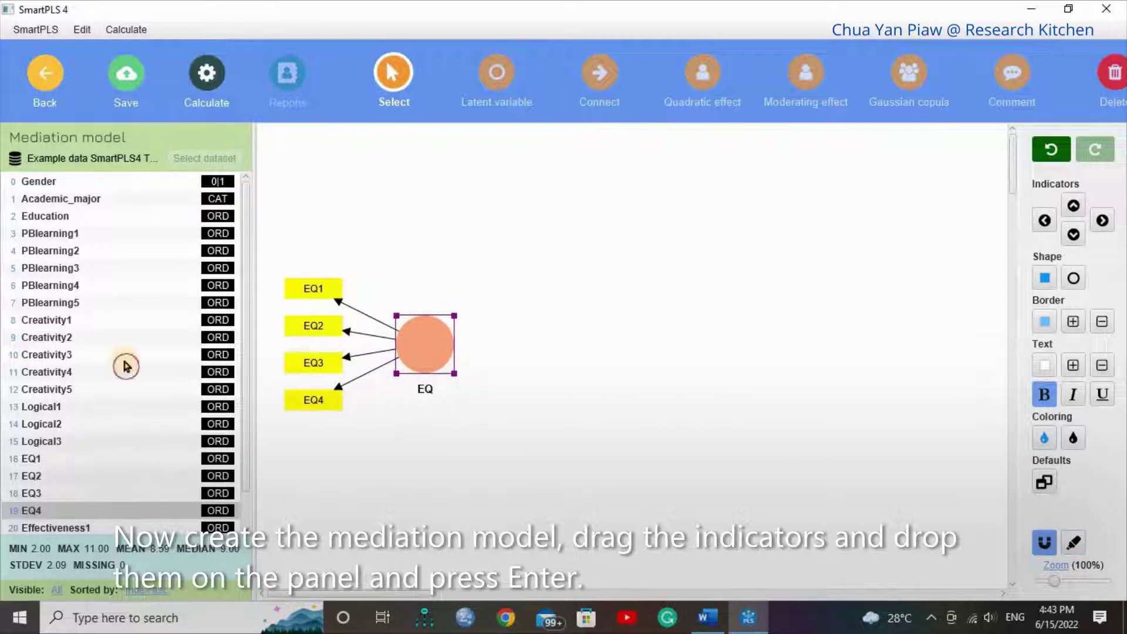
Step: Add a Creativity construct from Creativity1–5, placed above and right of EQ
{"action": "left_click", "coordinate": [76, 323]}
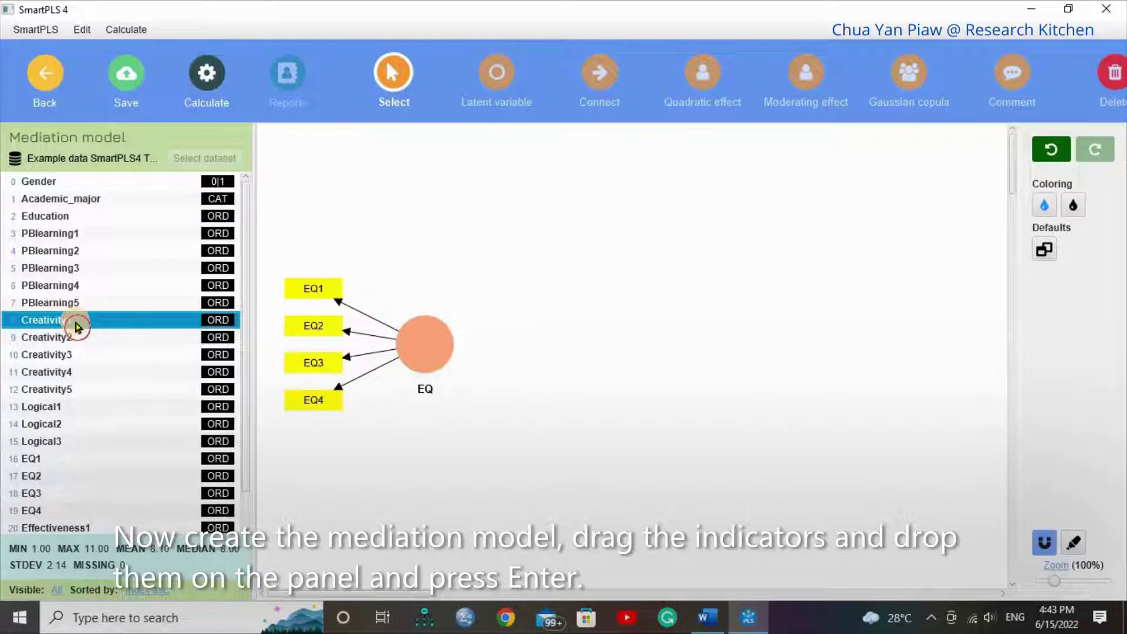
{"action": "key", "text": "shift+Down"}
{"action": "key", "text": "shift+Down"}
{"action": "key", "text": "shift+Down"}
{"action": "key", "text": "shift+Down"}
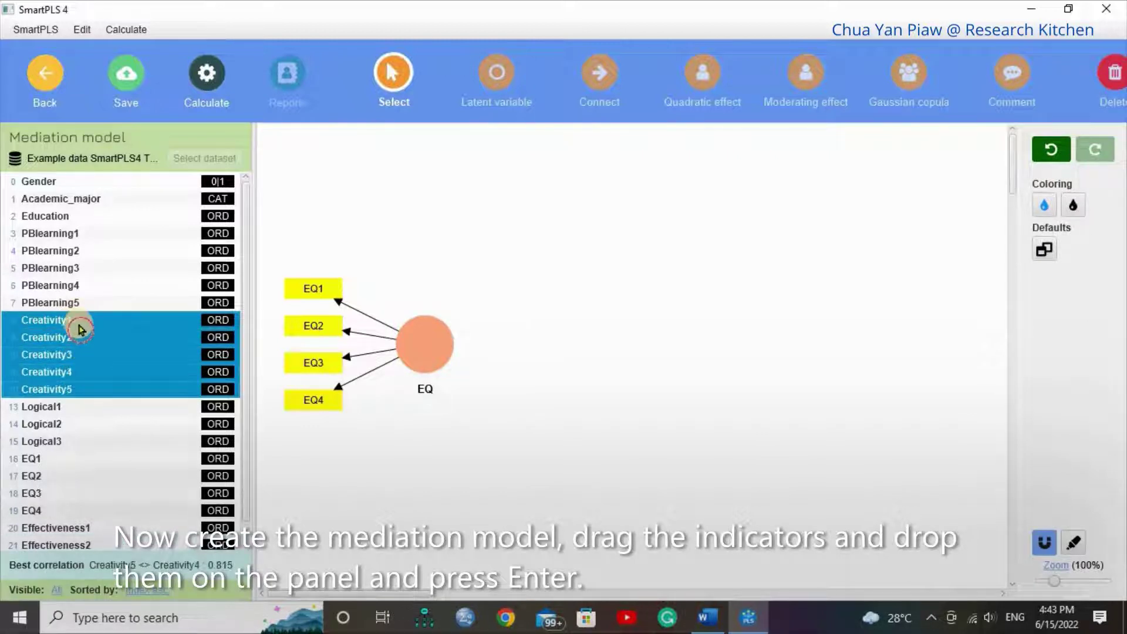
{"action": "left_click_drag", "start_coordinate": [80, 329], "coordinate": [558, 222]}
{"action": "key", "text": "Return"}
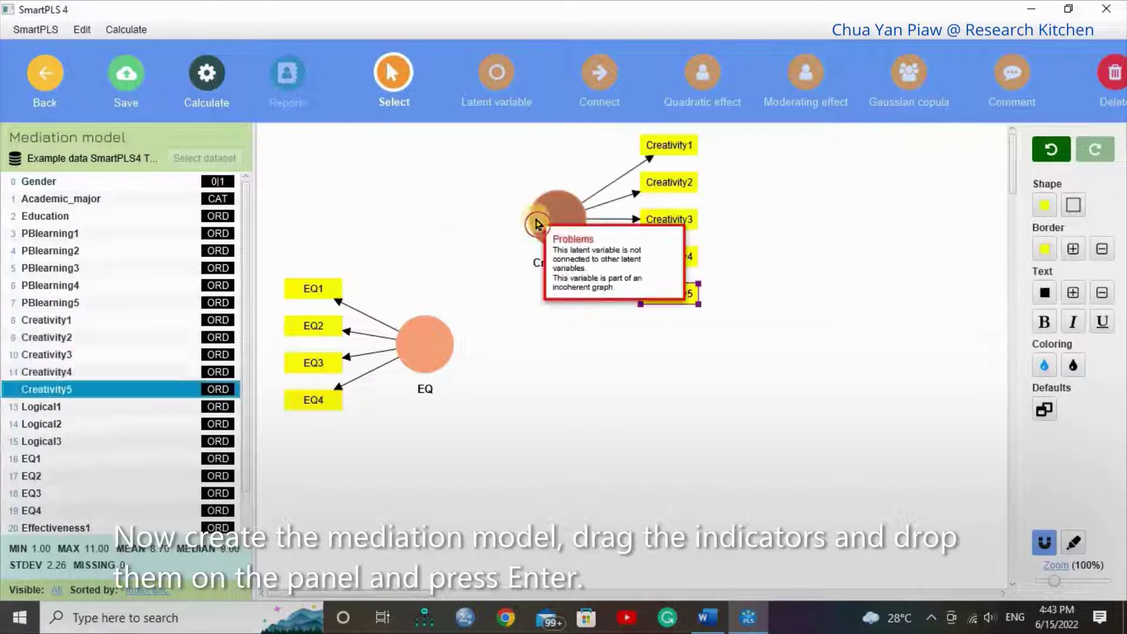
{"action": "mouse_move", "coordinate": [528, 227]}
{"action": "left_mouse_down"}
{"action": "mouse_move", "coordinate": [505, 239]}
{"action": "mouse_move", "coordinate": [537, 214]}
{"action": "left_mouse_up"}
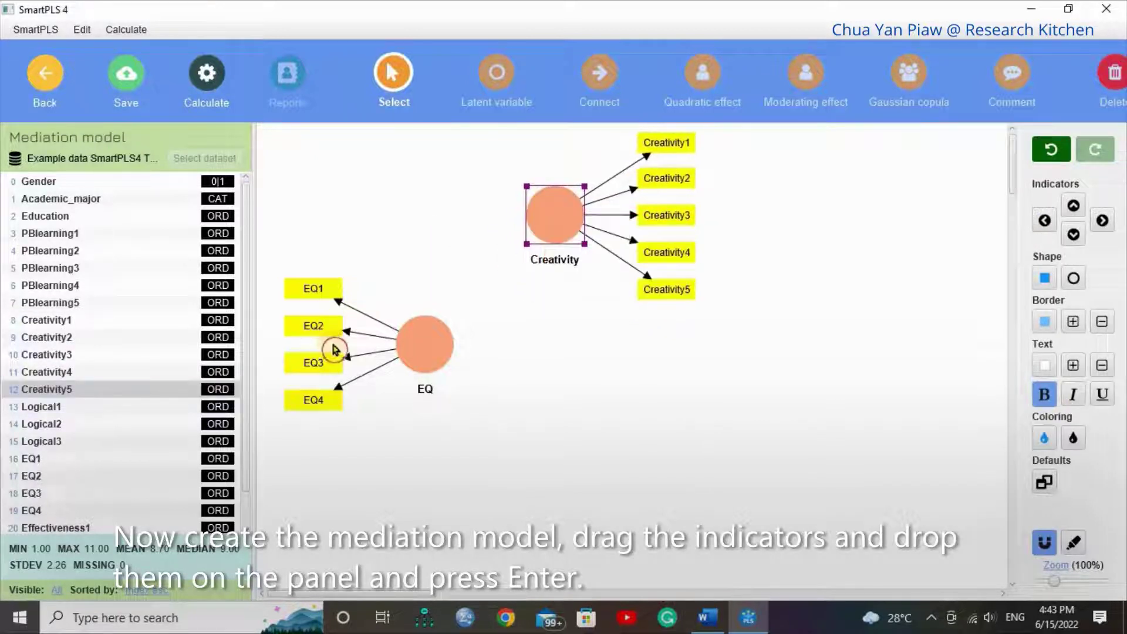
{"action": "left_click", "coordinate": [619, 344]}
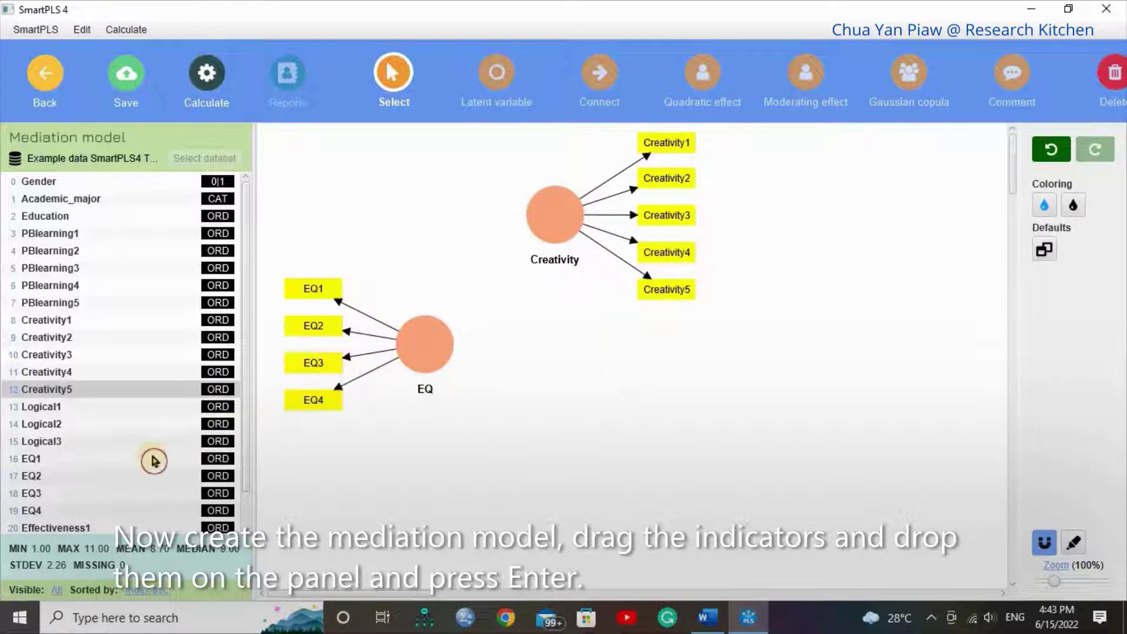
Step: Add Effectiveness from Effectiveness1–3 and align it level with EQ, to its right
{"action": "scroll", "coordinate": [151, 455], "scroll_direction": "down", "scroll_amount": 1}
{"action": "left_click", "coordinate": [121, 487]}
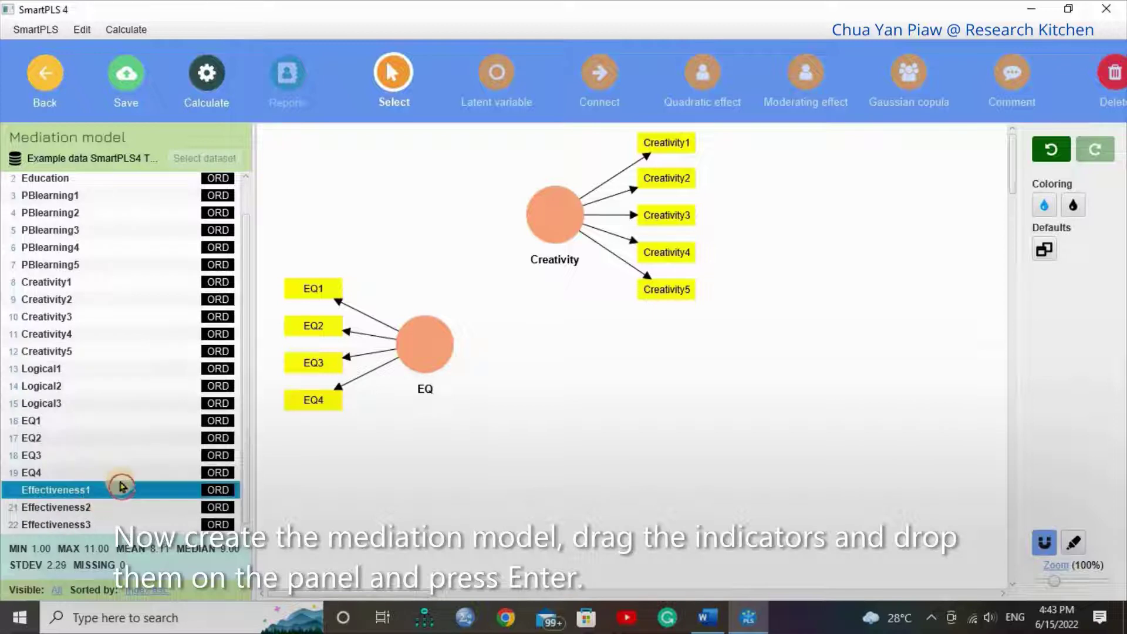
{"action": "key", "text": "shift+Down"}
{"action": "key", "text": "shift+Down"}
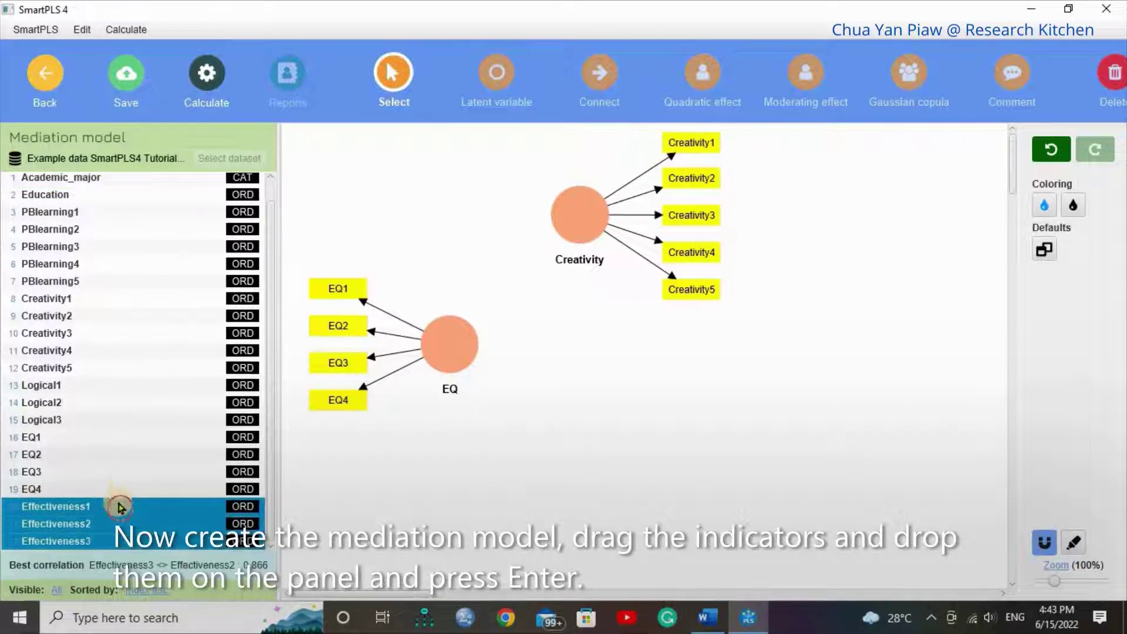
{"action": "left_click_drag", "start_coordinate": [117, 517], "coordinate": [655, 351]}
{"action": "key", "text": "Return"}
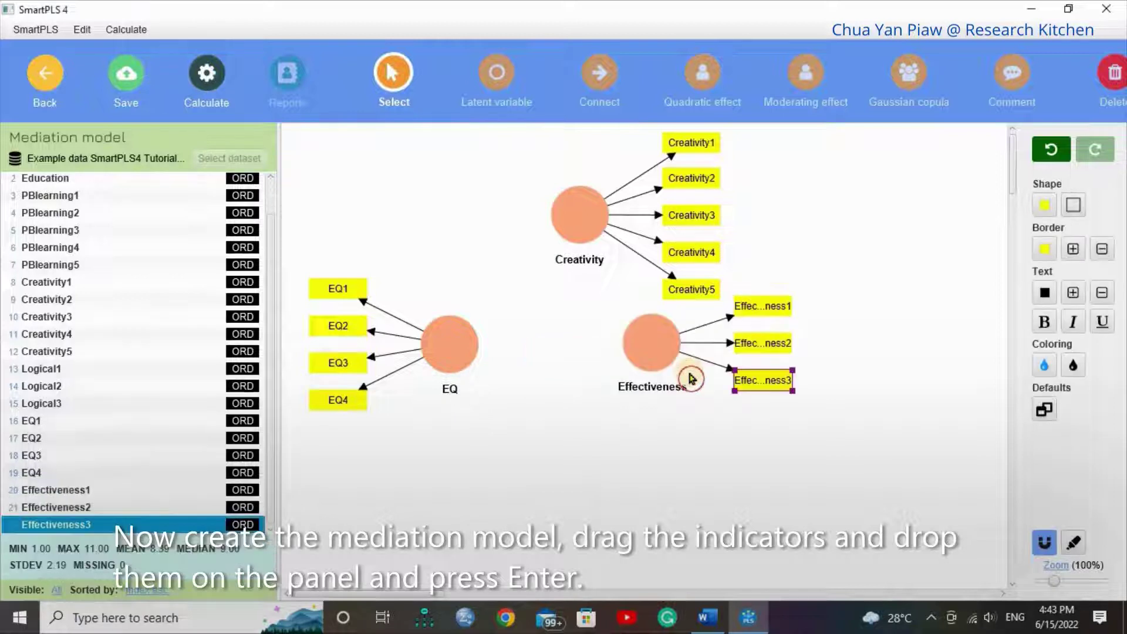
{"action": "left_click_drag", "start_coordinate": [569, 221], "coordinate": [536, 221]}
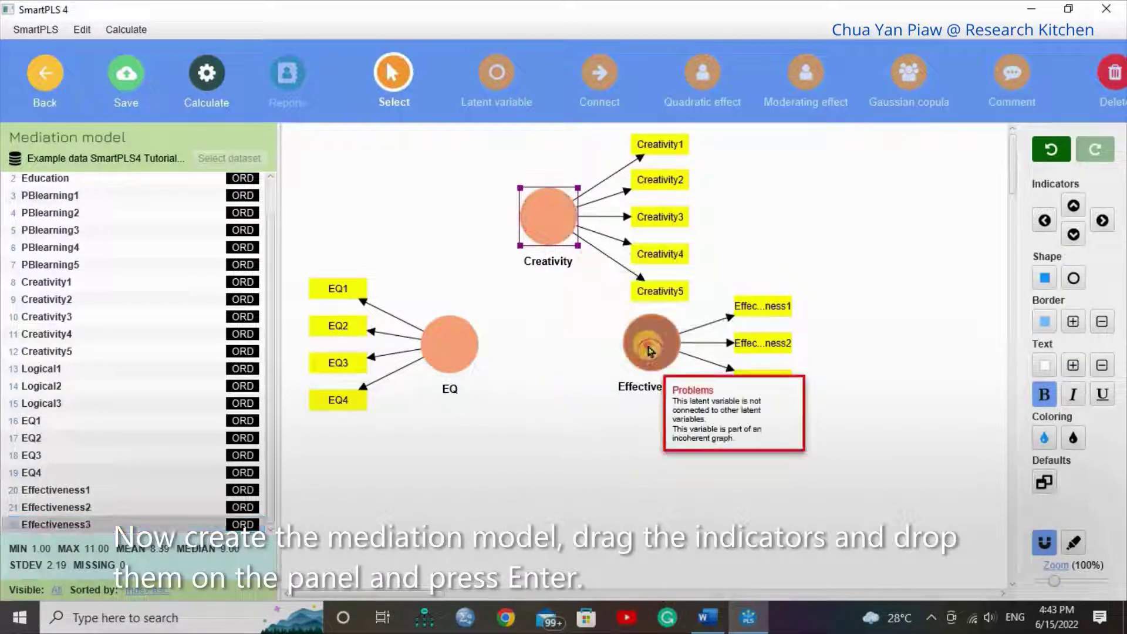
{"action": "left_click_drag", "start_coordinate": [649, 350], "coordinate": [650, 370]}
{"action": "left_click_drag", "start_coordinate": [452, 362], "coordinate": [454, 380]}
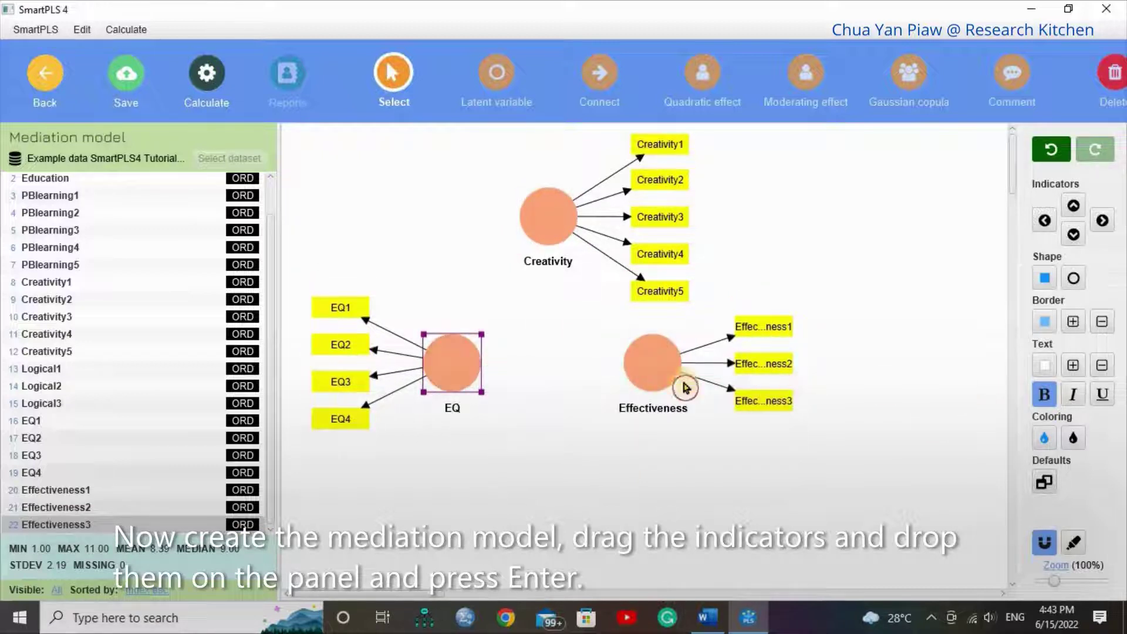
{"action": "left_click_drag", "start_coordinate": [475, 376], "coordinate": [547, 441]}
Step: Draw the paths EQ → Creativity, Creativity → Effectiveness and EQ → Effectiveness
{"action": "left_click", "coordinate": [547, 441]}
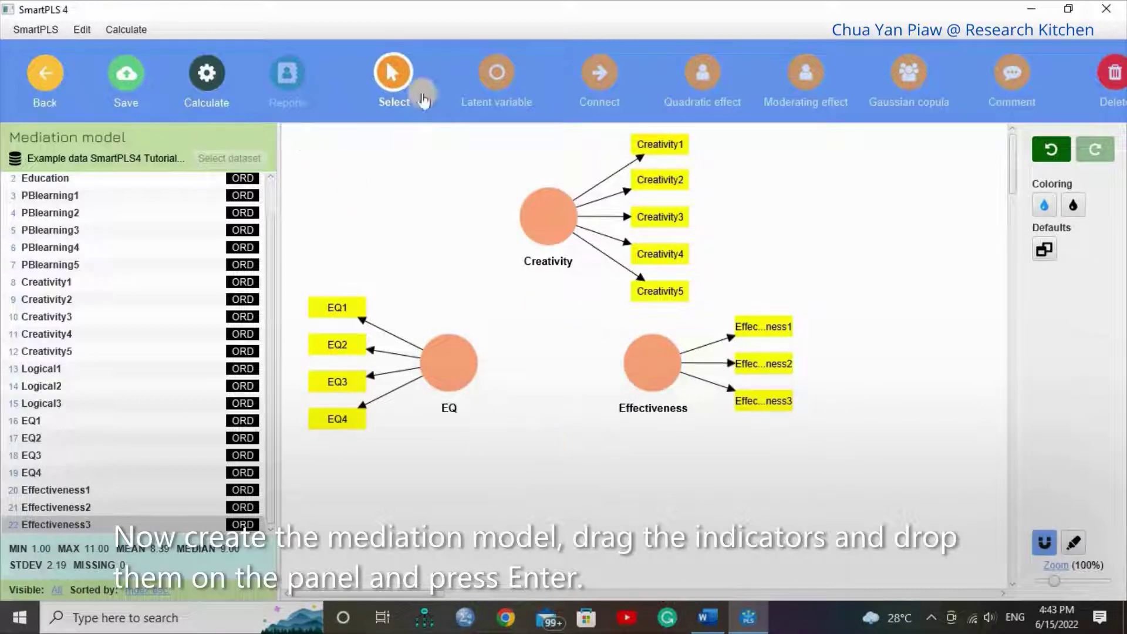
{"action": "left_click", "coordinate": [596, 82]}
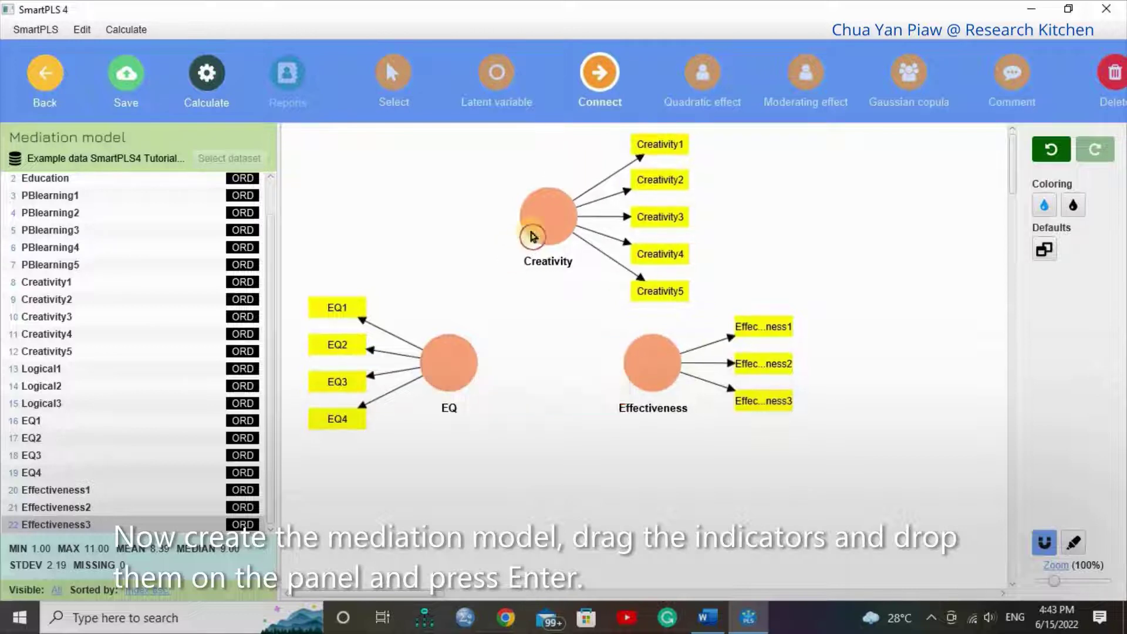
{"action": "left_click", "coordinate": [447, 359]}
{"action": "left_click", "coordinate": [533, 225]}
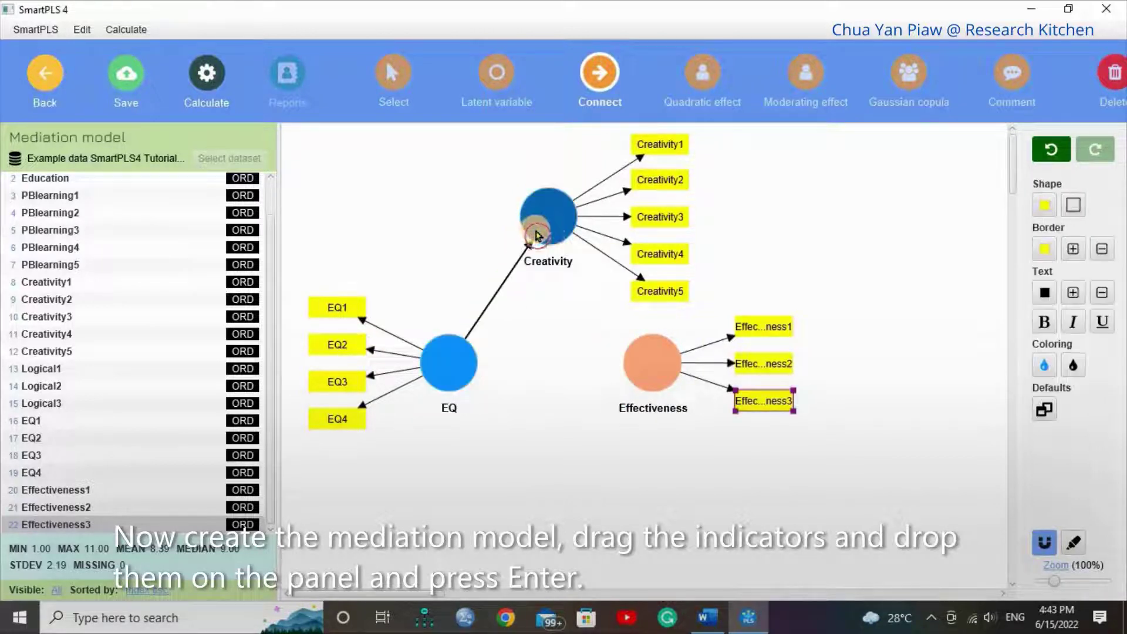
{"action": "left_click", "coordinate": [539, 230]}
{"action": "left_click", "coordinate": [659, 369]}
{"action": "left_click", "coordinate": [459, 369]}
{"action": "left_click", "coordinate": [653, 368]}
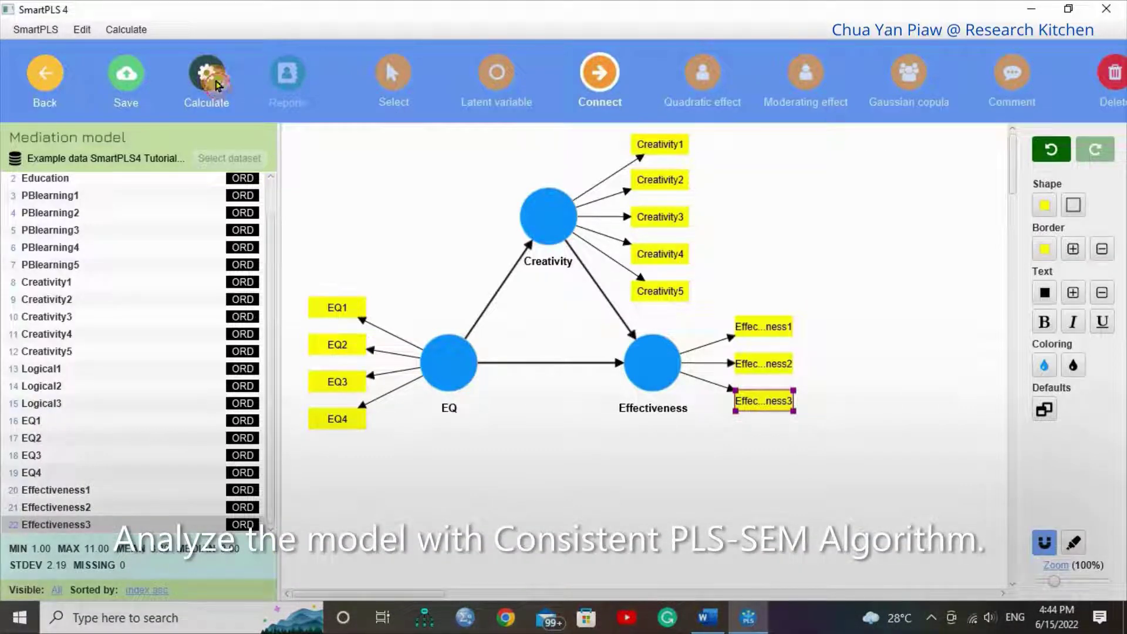
Step: Run the Consistent PLS-SEM algorithm on the model with default settings
{"action": "left_click", "coordinate": [215, 85]}
{"action": "left_click", "coordinate": [315, 323]}
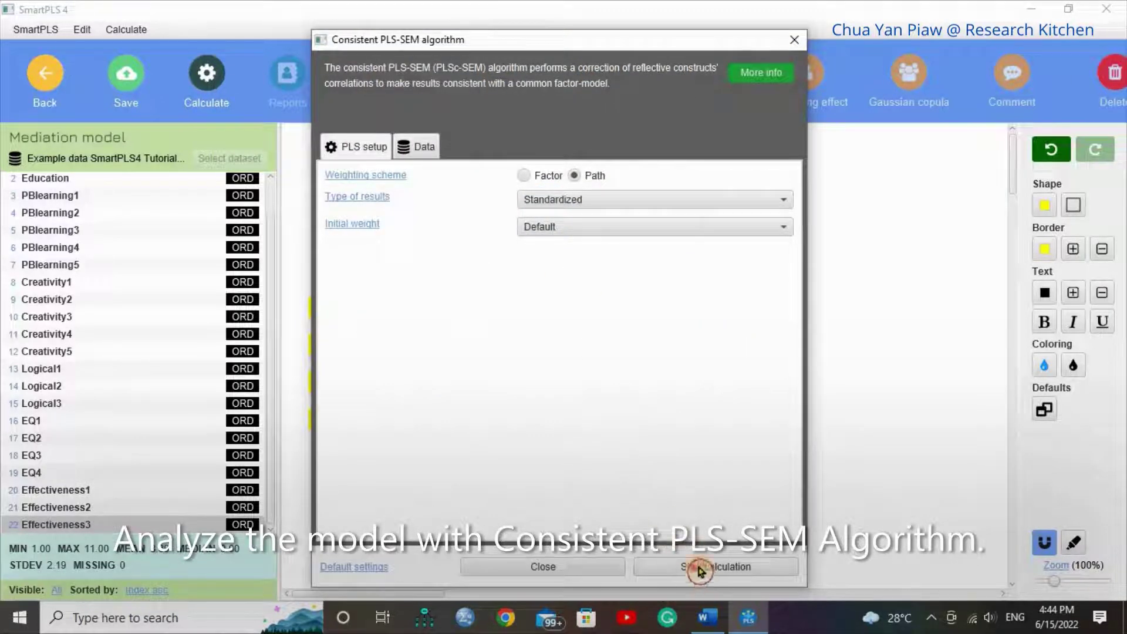
{"action": "left_click", "coordinate": [703, 570]}
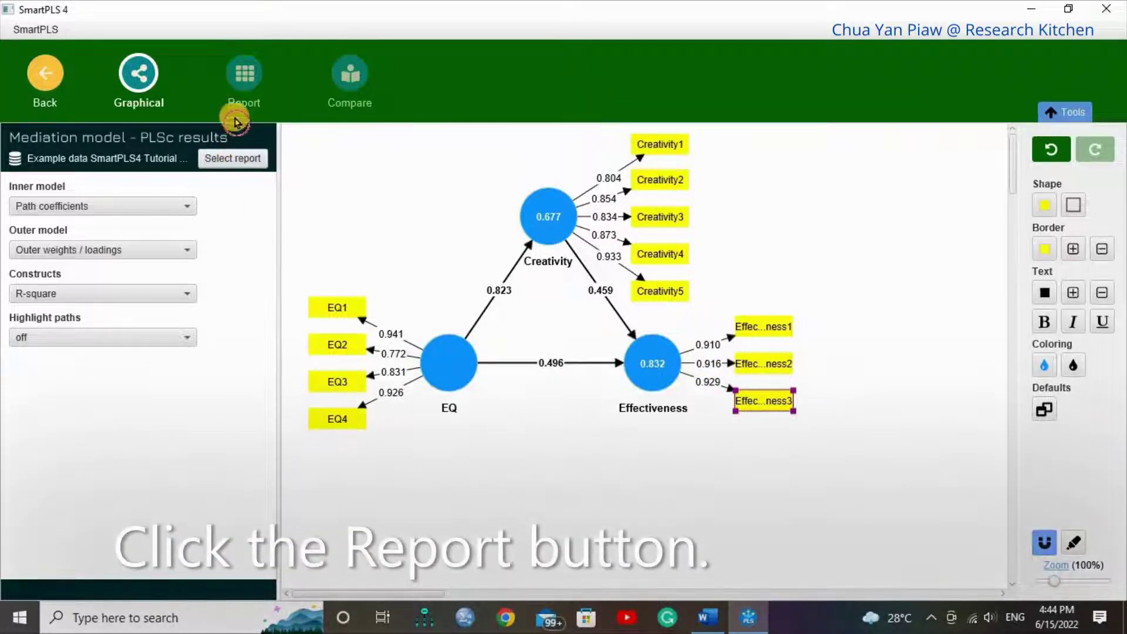
Step: Review construct reliability and the HTMT table, including the EQ–Creativity value 0.822
{"action": "left_click", "coordinate": [246, 89]}
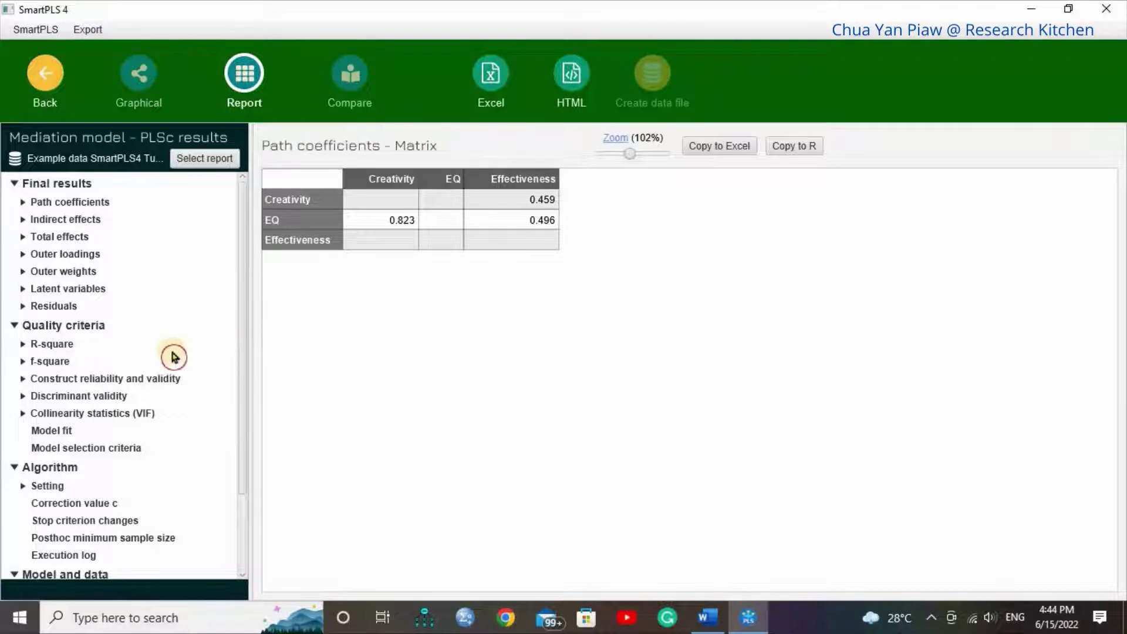
{"action": "left_click", "coordinate": [150, 381]}
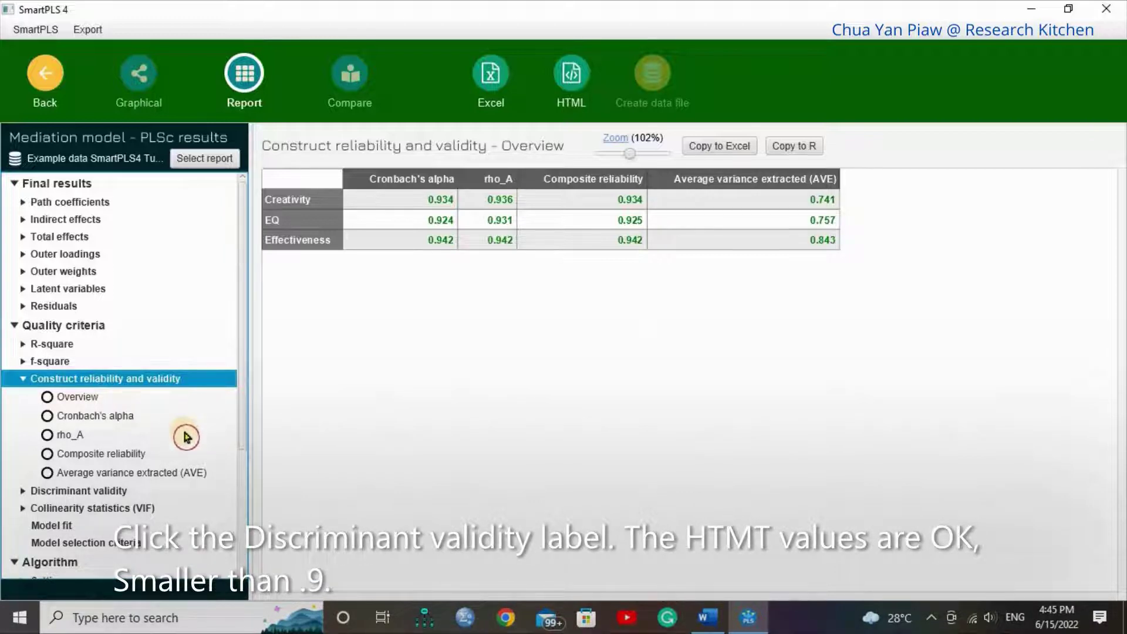
{"action": "left_click", "coordinate": [109, 492]}
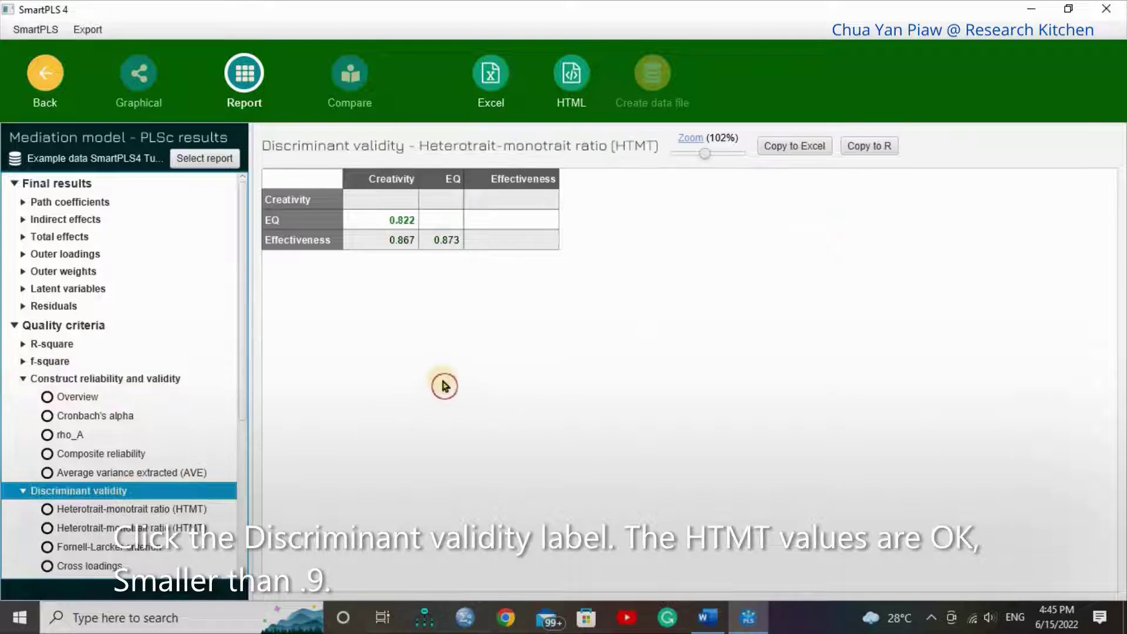
{"action": "left_click", "coordinate": [398, 222]}
{"action": "left_click", "coordinate": [403, 248]}
{"action": "left_click", "coordinate": [447, 247]}
{"action": "left_click", "coordinate": [414, 248]}
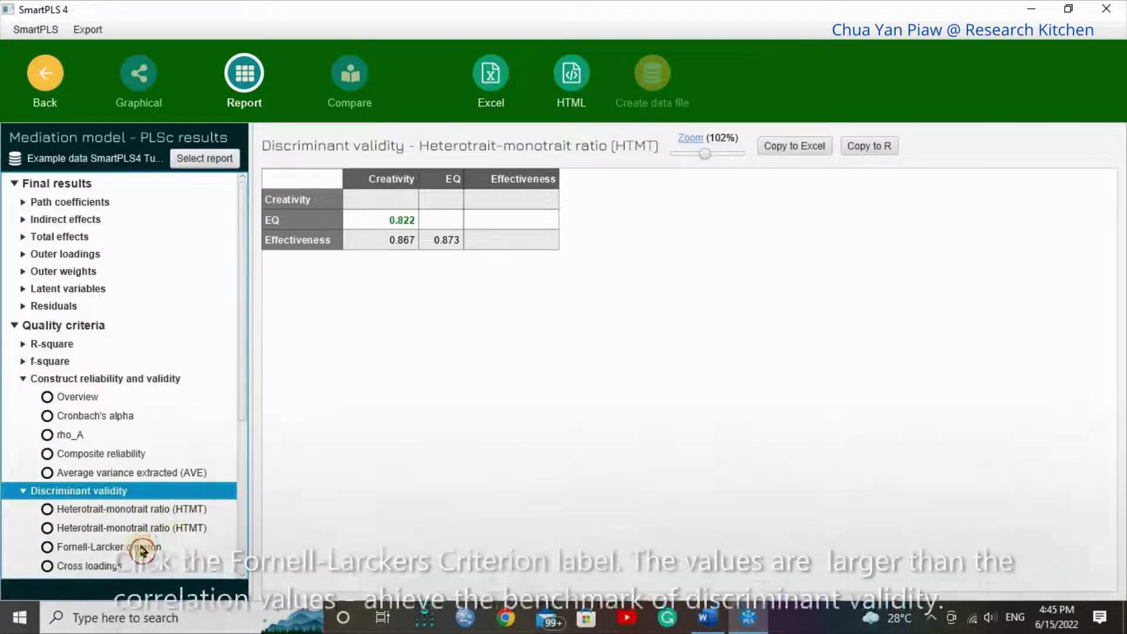
Step: Check the Fornell-Larcker criterion (0.823, 0.867, diagonal 0.918), then the cross loadings table
{"action": "left_click", "coordinate": [140, 546]}
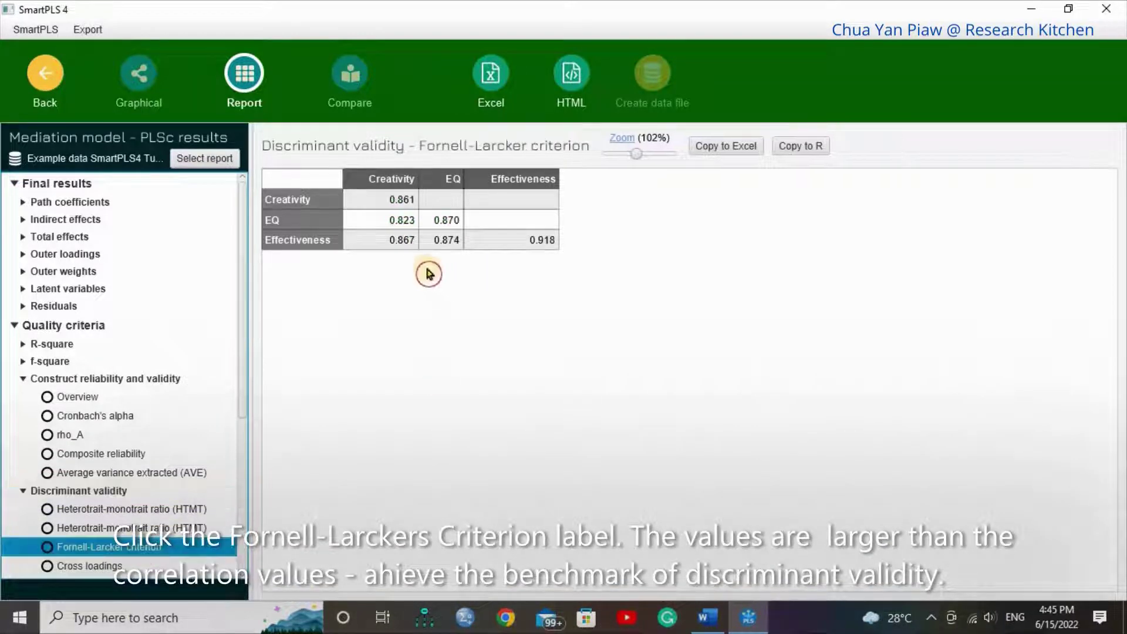
{"action": "left_click", "coordinate": [396, 220]}
{"action": "left_click", "coordinate": [398, 241]}
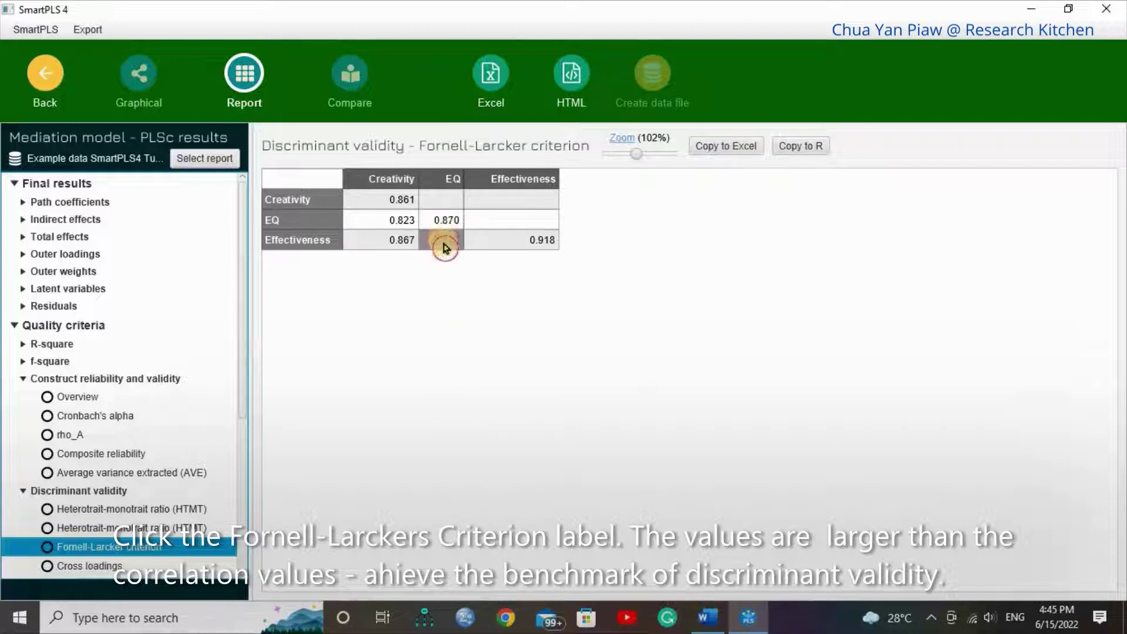
{"action": "left_click", "coordinate": [528, 241]}
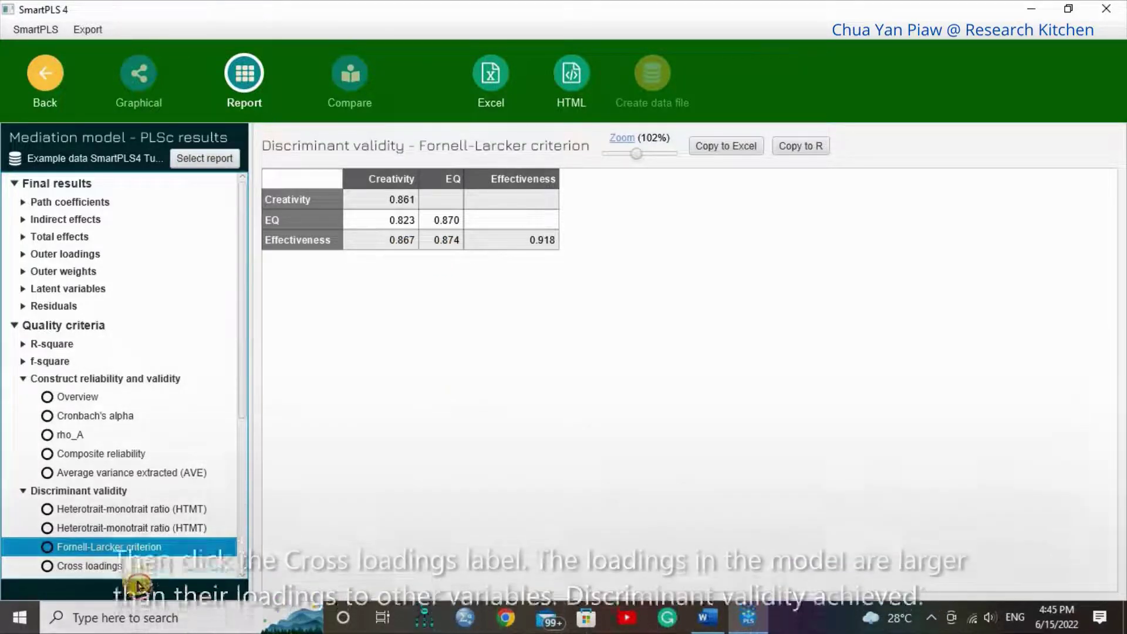
{"action": "left_click", "coordinate": [105, 567]}
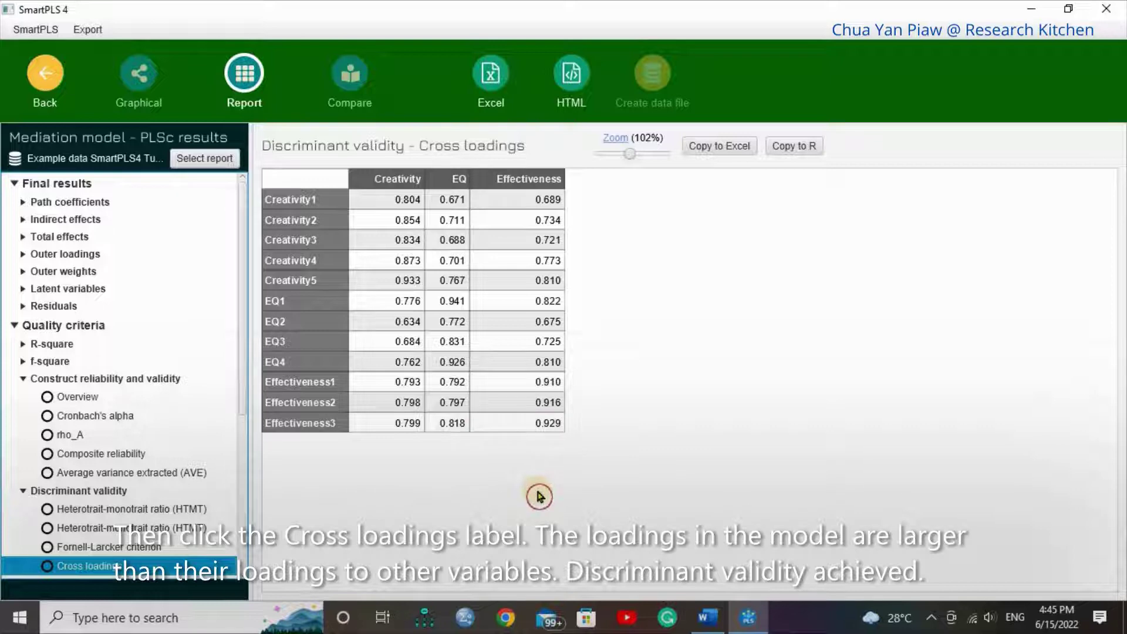
{"action": "left_click_drag", "start_coordinate": [241, 402], "coordinate": [244, 496]}
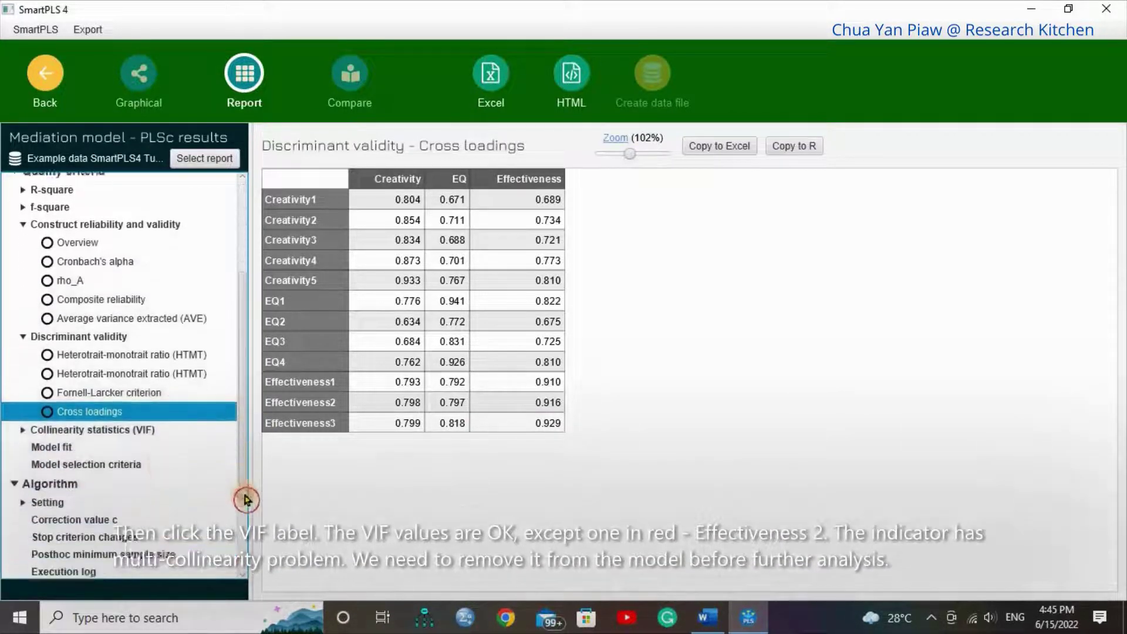
Step: Show the outer-model VIF table and highlight Effectiveness2's red VIF of 5.903
{"action": "left_click", "coordinate": [130, 420]}
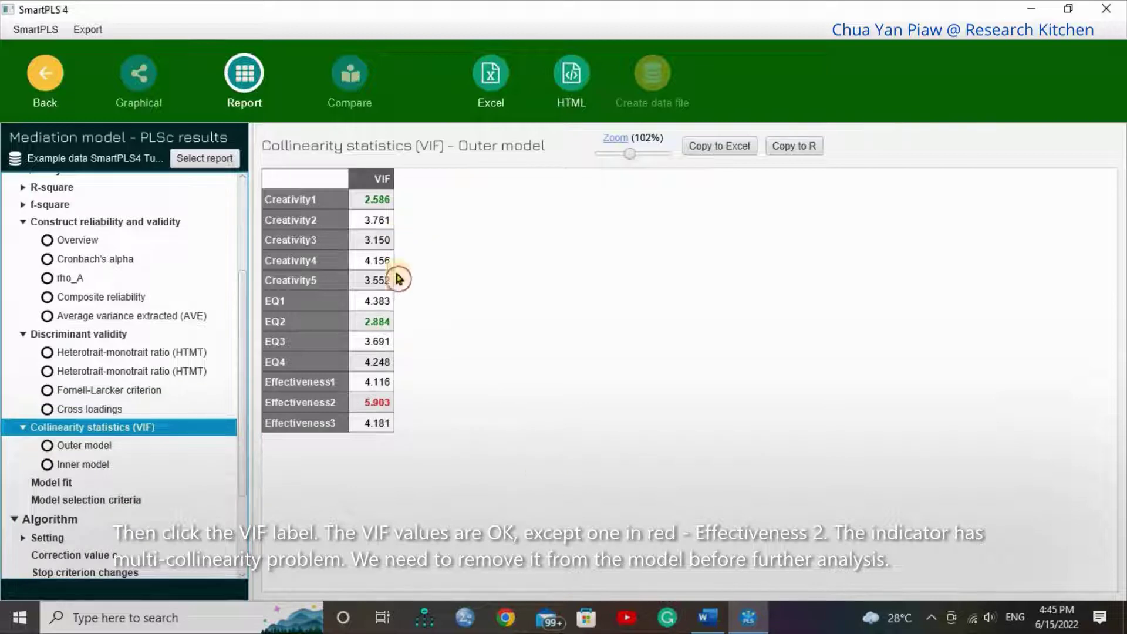
{"action": "left_click", "coordinate": [378, 405]}
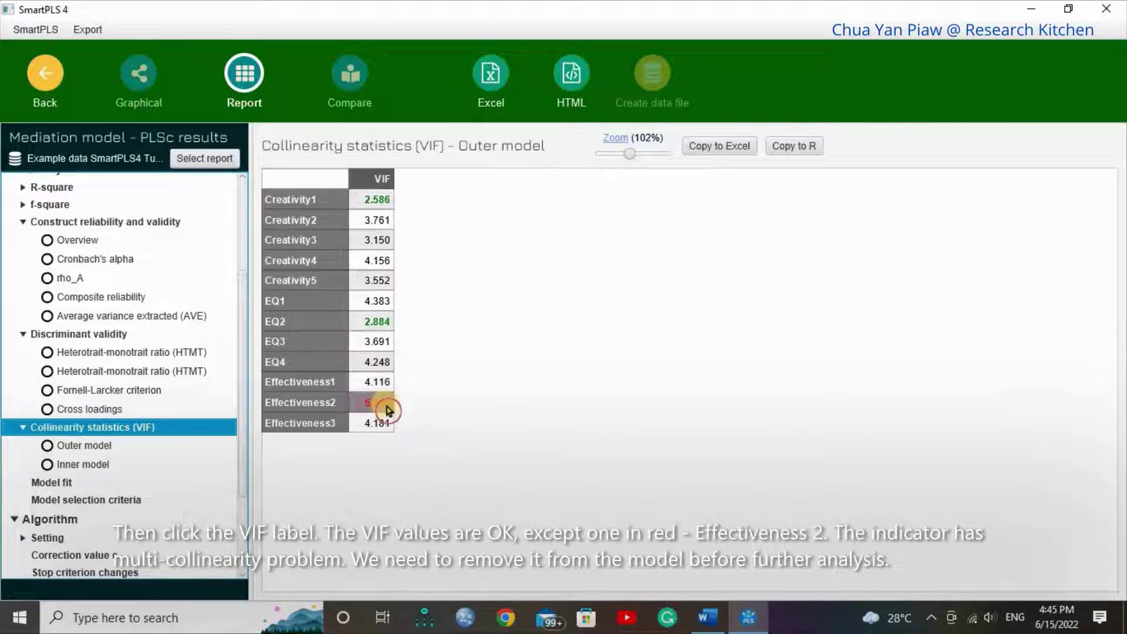
{"action": "left_click", "coordinate": [374, 412]}
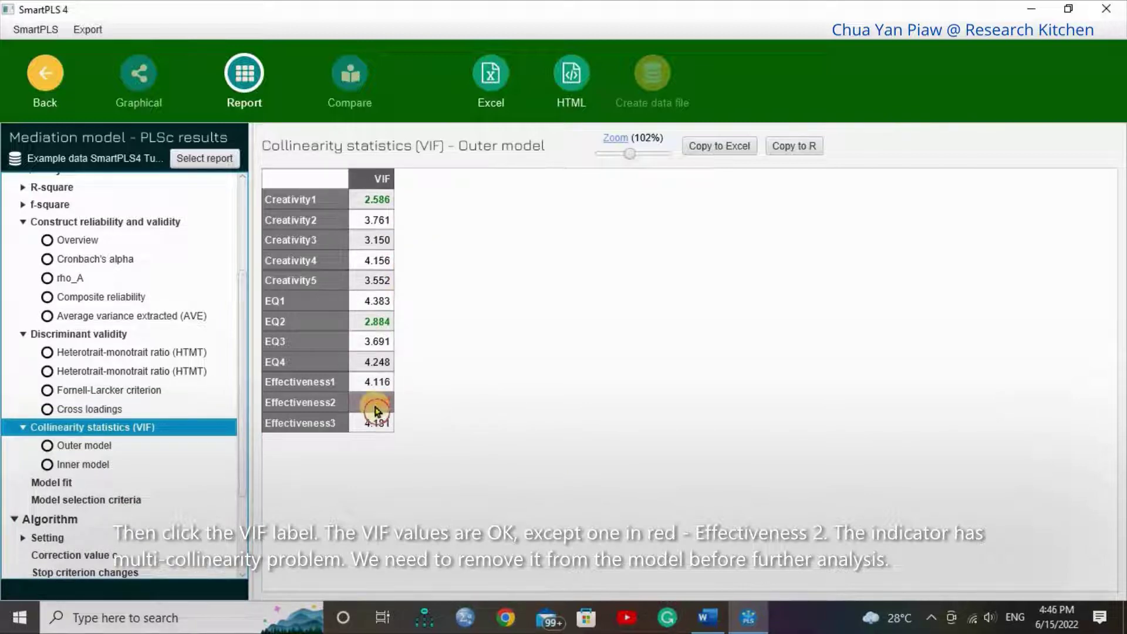
{"action": "left_click", "coordinate": [412, 411]}
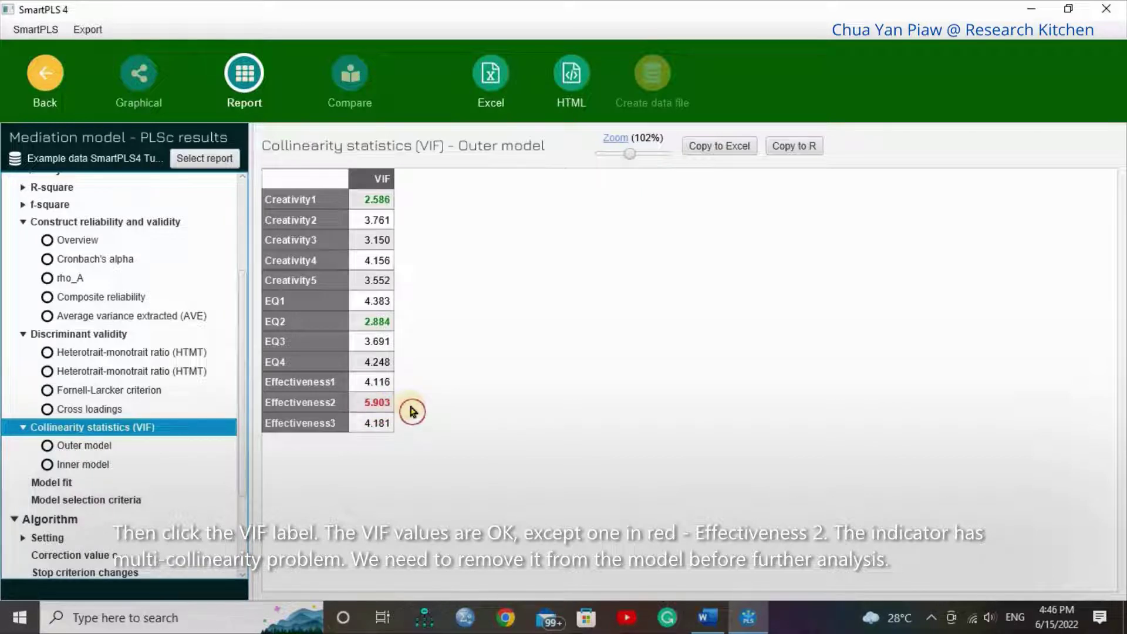
{"action": "left_click", "coordinate": [387, 409]}
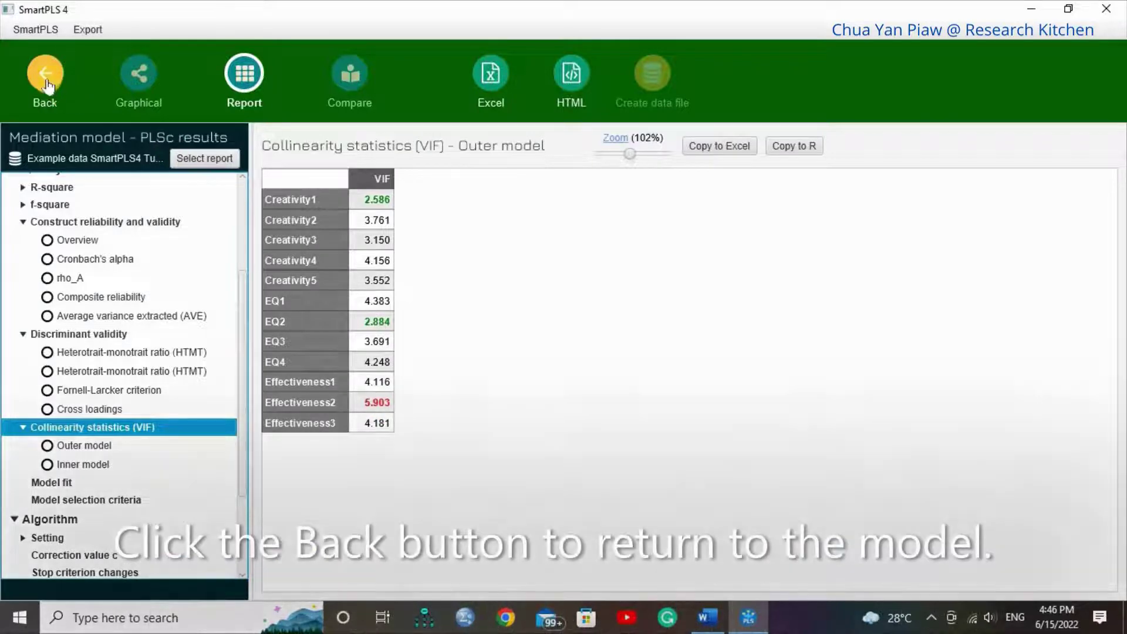
Step: Back on the diagram, widen the three Effectiveness indicator boxes to show full names
{"action": "left_click", "coordinate": [50, 86]}
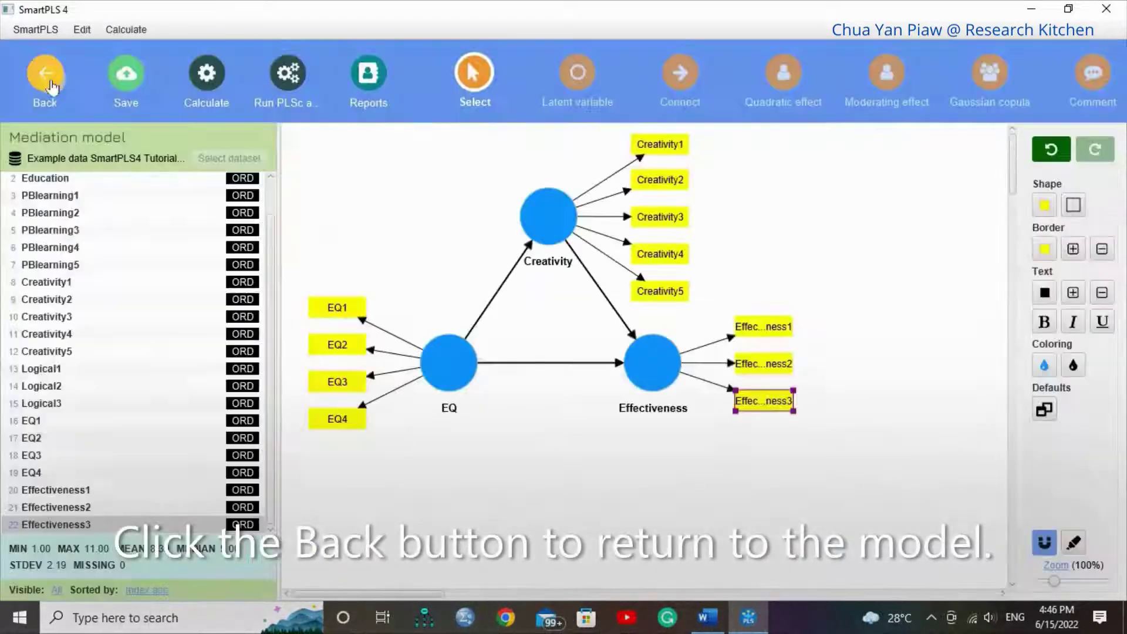
{"action": "left_click", "coordinate": [644, 469]}
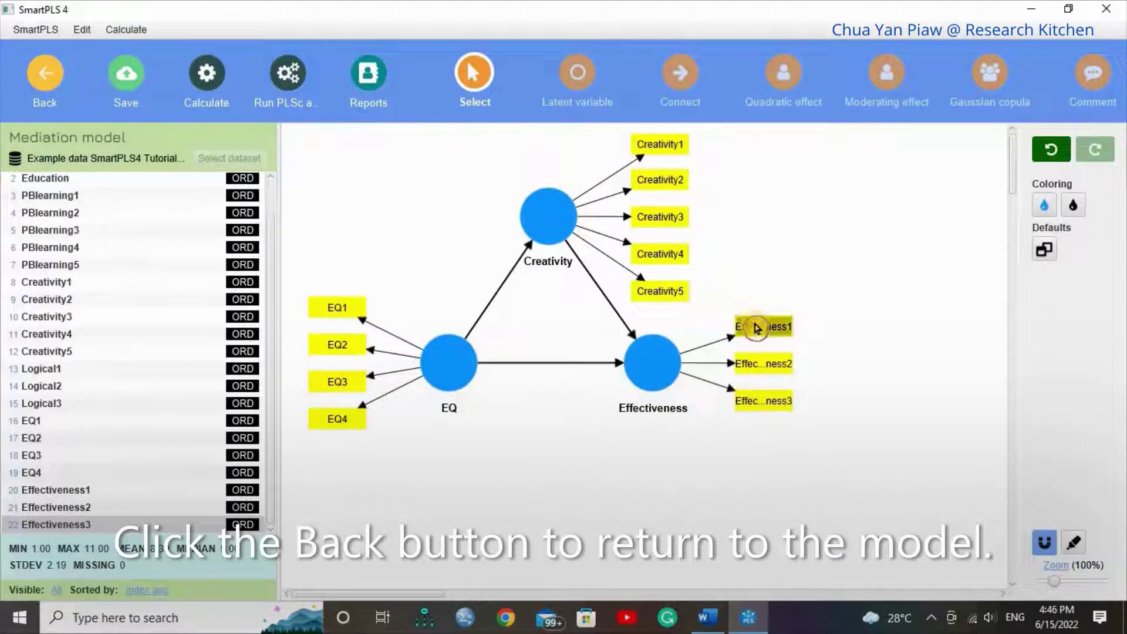
{"action": "left_click_drag", "start_coordinate": [733, 311], "coordinate": [819, 451]}
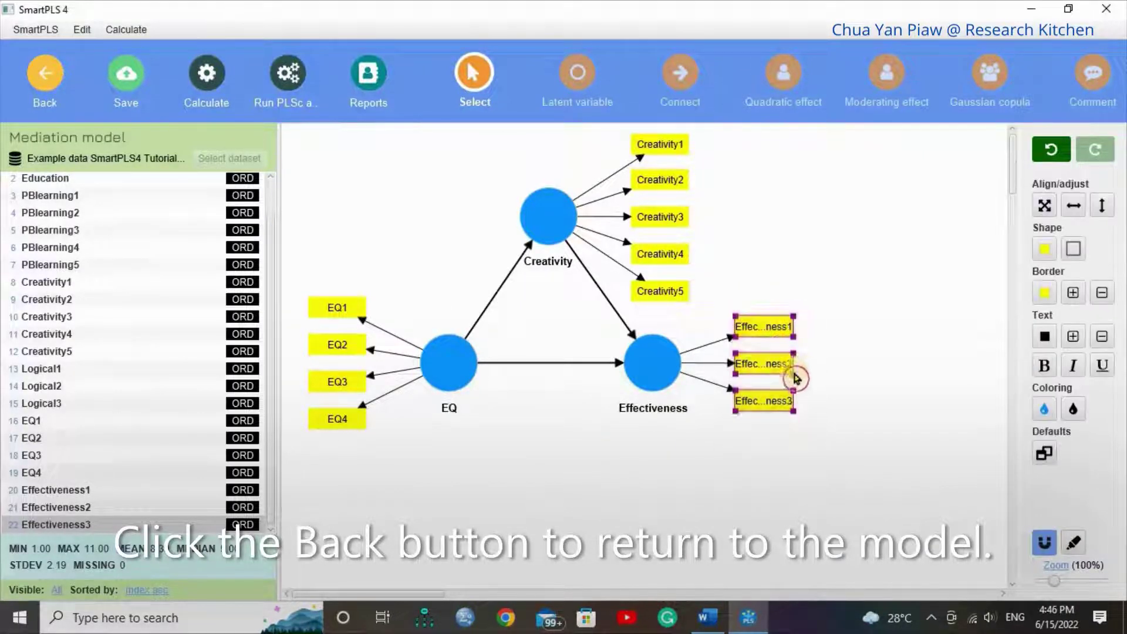
{"action": "left_click_drag", "start_coordinate": [805, 377], "coordinate": [816, 375]}
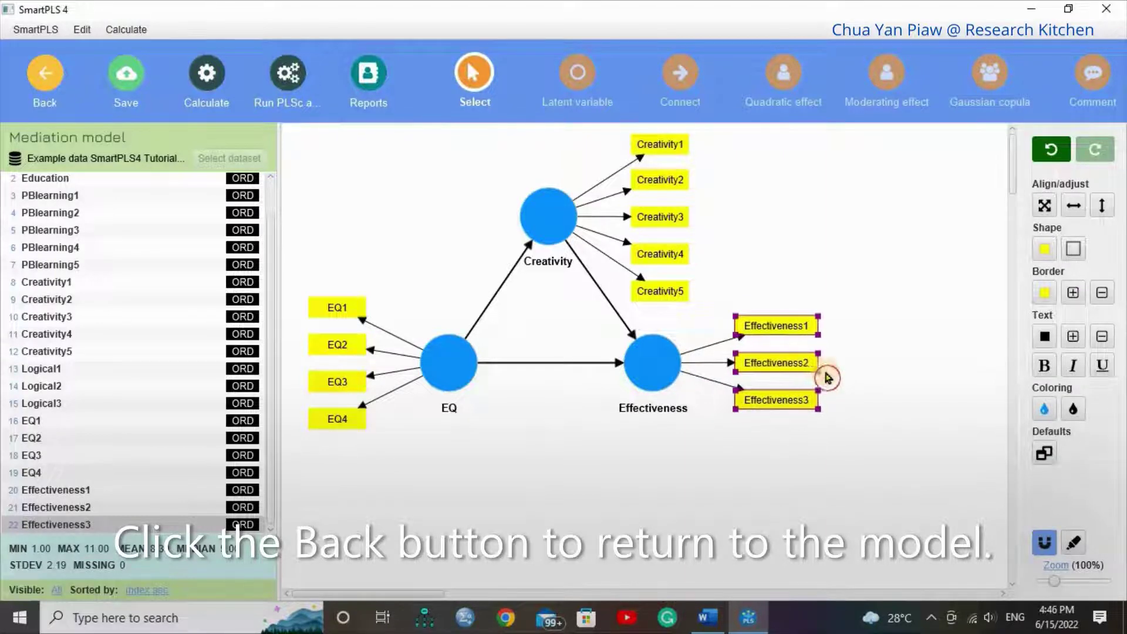
{"action": "left_click", "coordinate": [884, 374]}
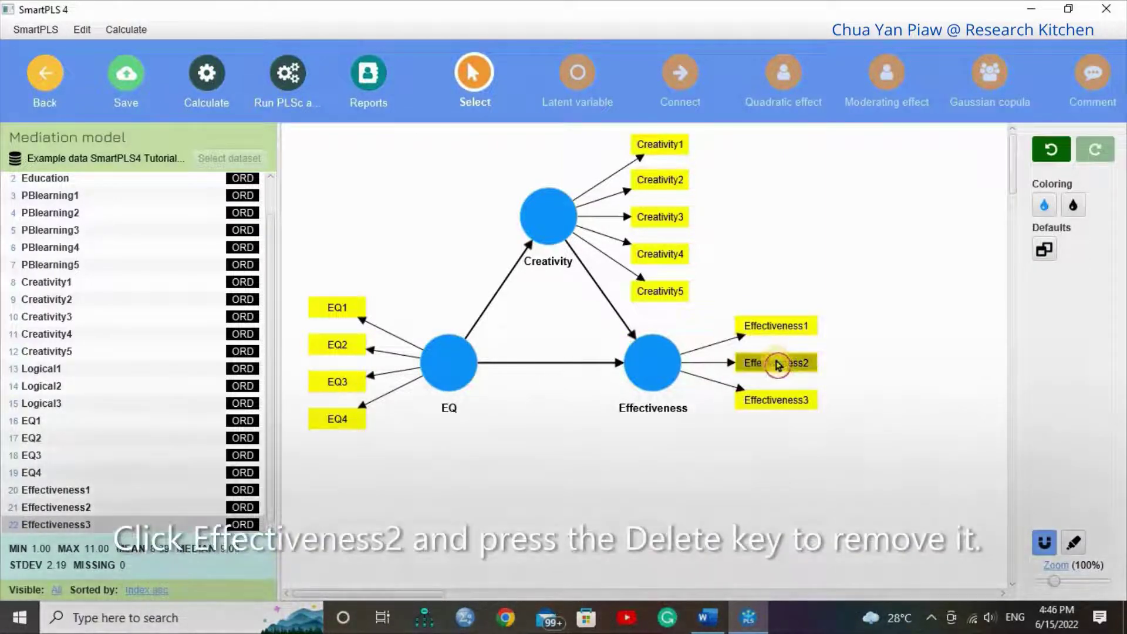
Step: Delete the Effectiveness2 indicator from the model
{"action": "left_click", "coordinate": [778, 364]}
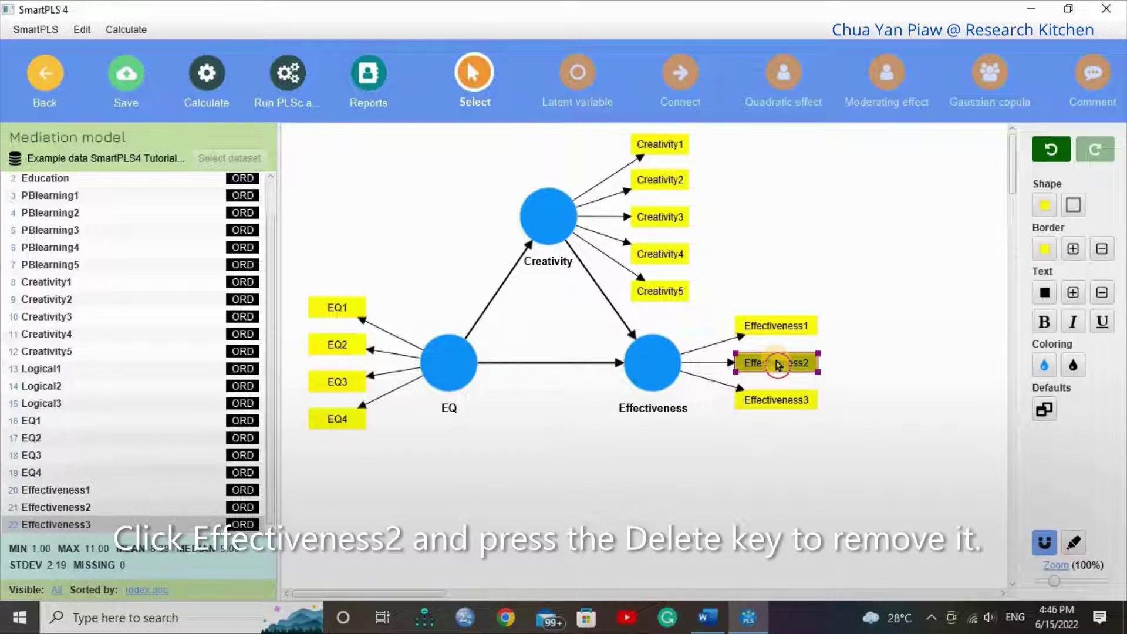
{"action": "key", "text": "Delete"}
{"action": "left_click", "coordinate": [874, 376]}
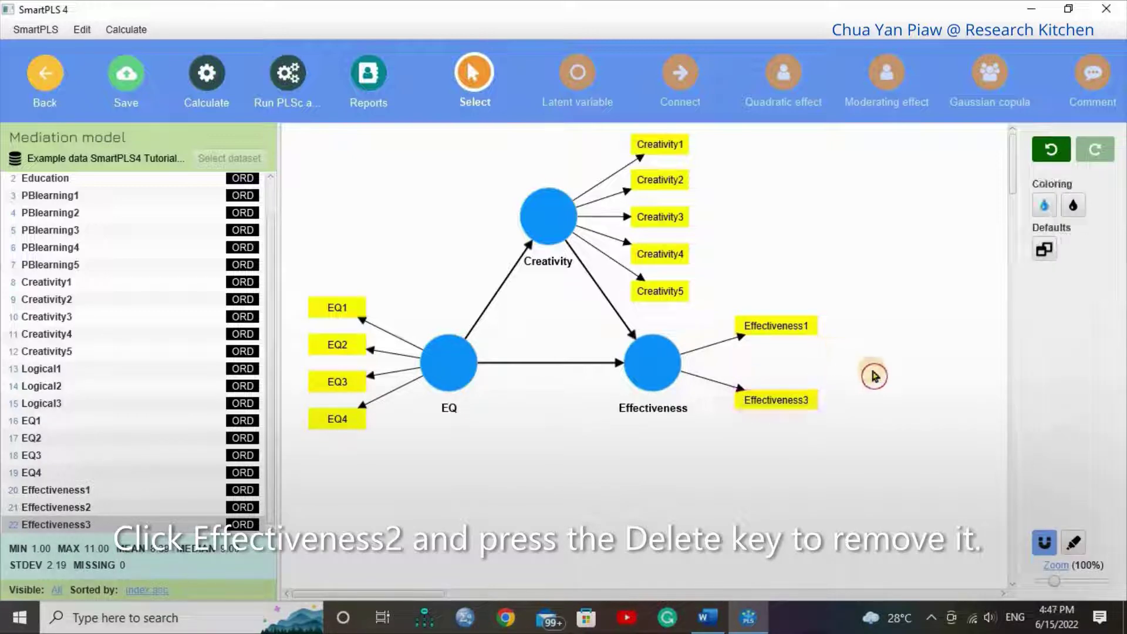
Step: Rerun the consistent PLS-SEM algorithm on the mediation model
{"action": "left_click", "coordinate": [201, 83]}
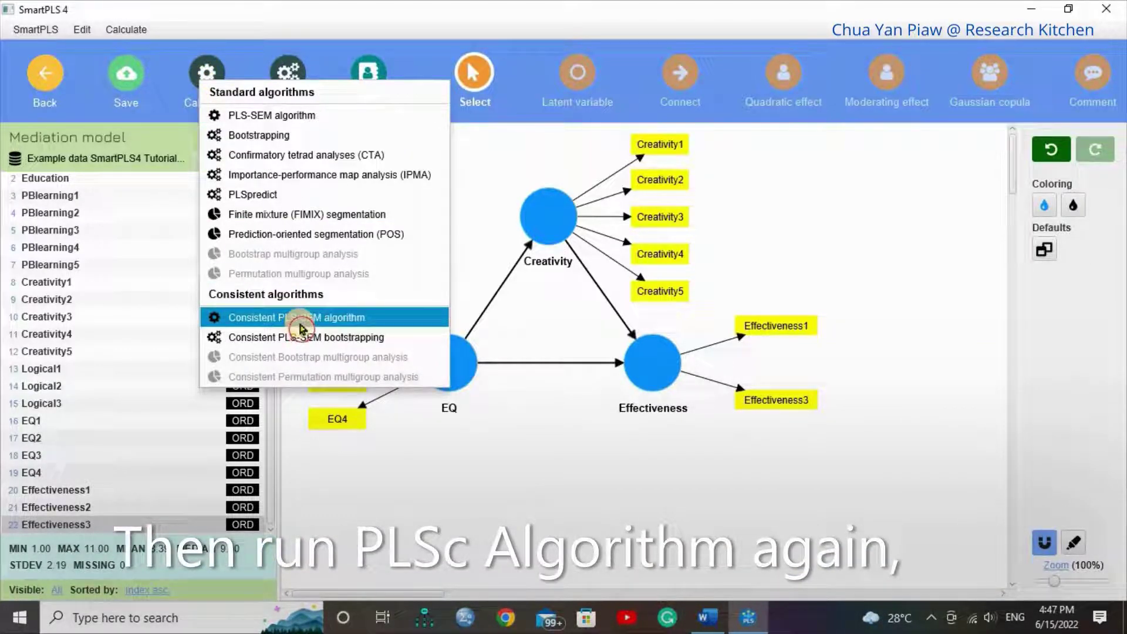
{"action": "left_click", "coordinate": [300, 321]}
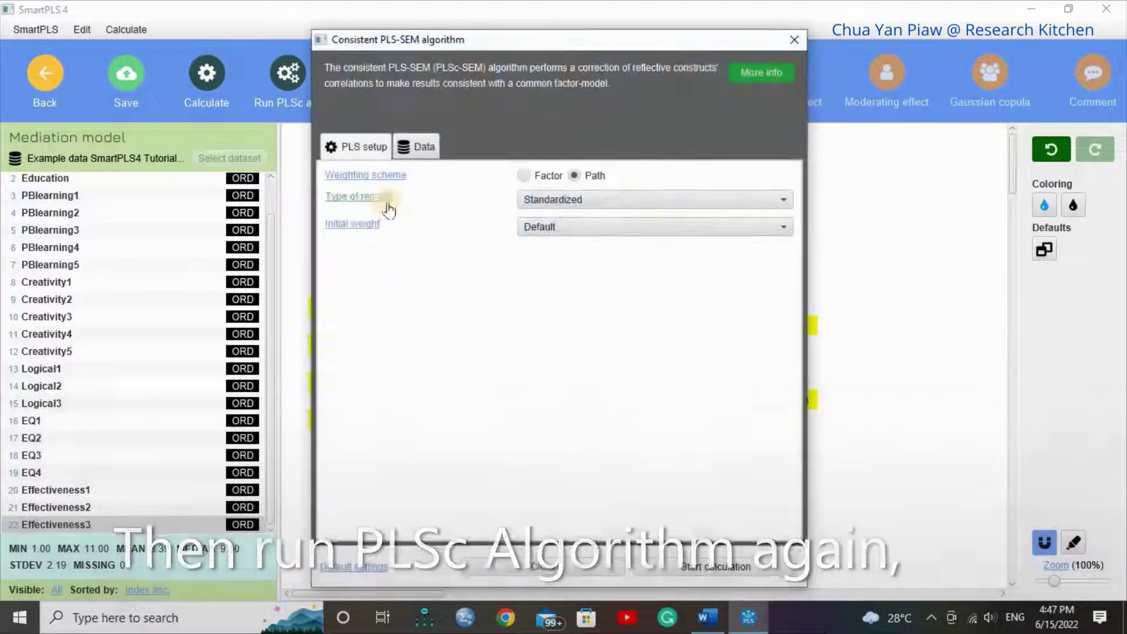
{"action": "key", "text": "Escape"}
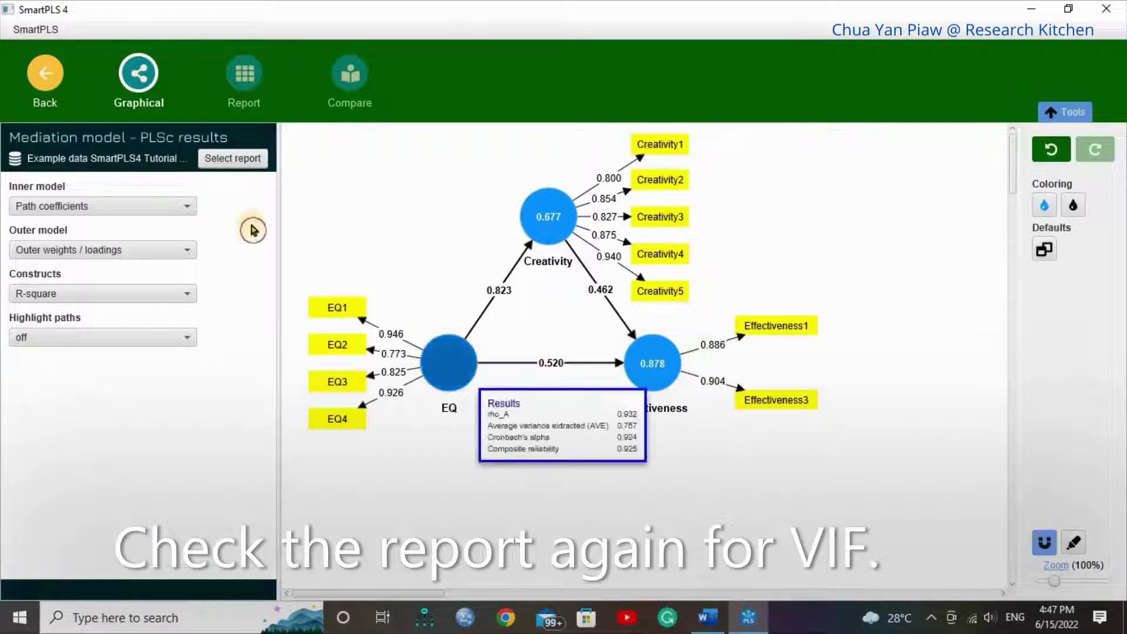
Step: Confirm every outer-model VIF is below 5.0 in the report, then return to the model
{"action": "left_click", "coordinate": [237, 91]}
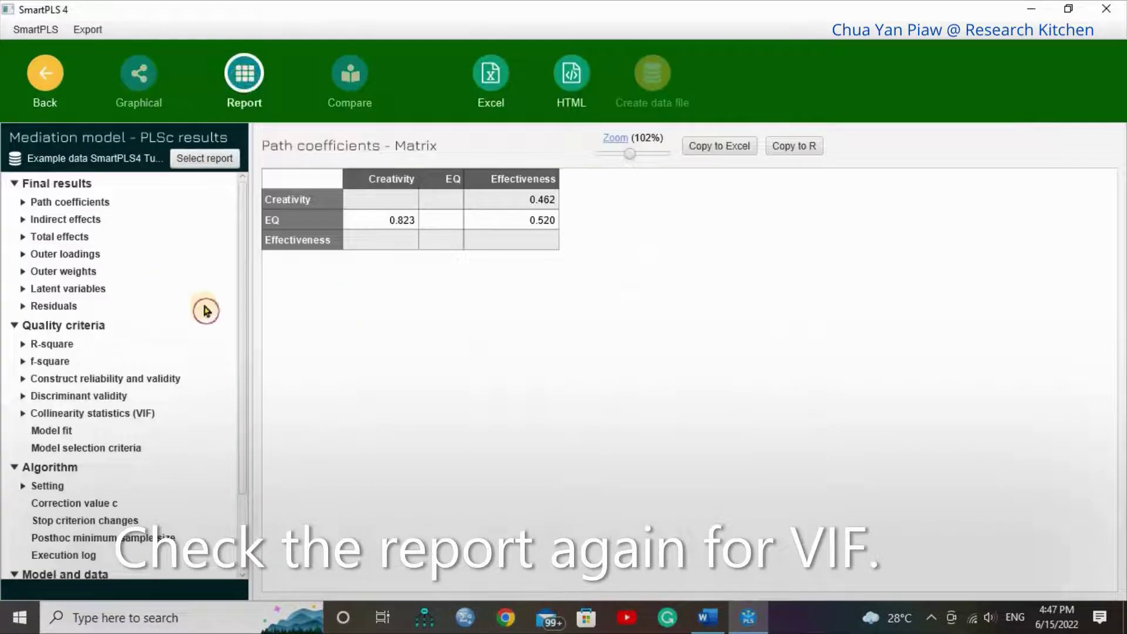
{"action": "left_click_drag", "start_coordinate": [244, 291], "coordinate": [251, 396]}
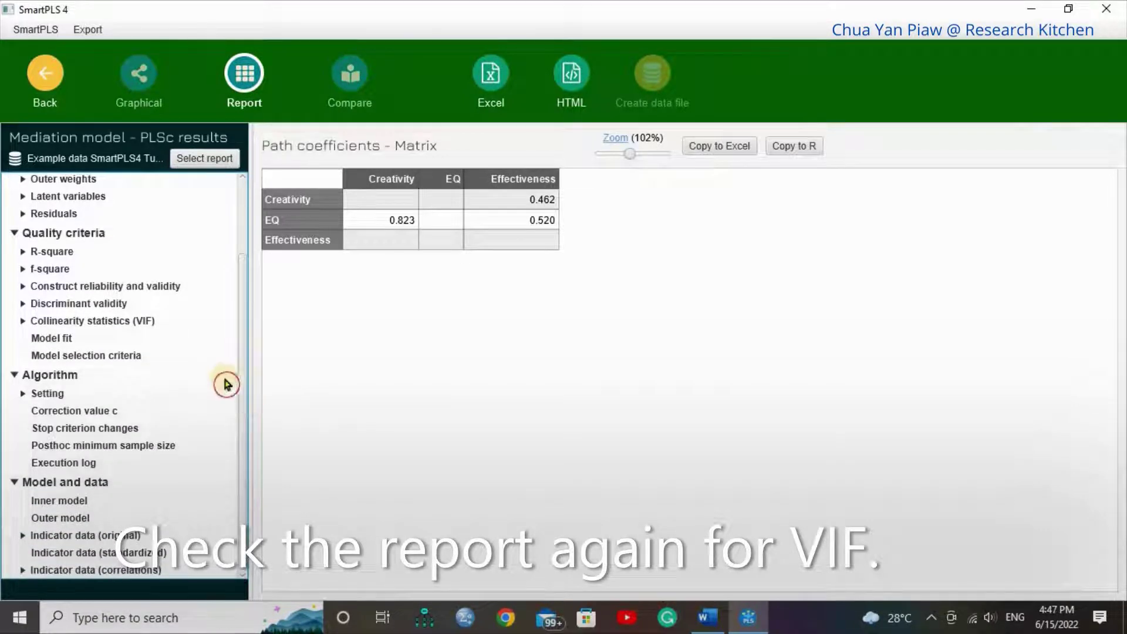
{"action": "left_click", "coordinate": [119, 324]}
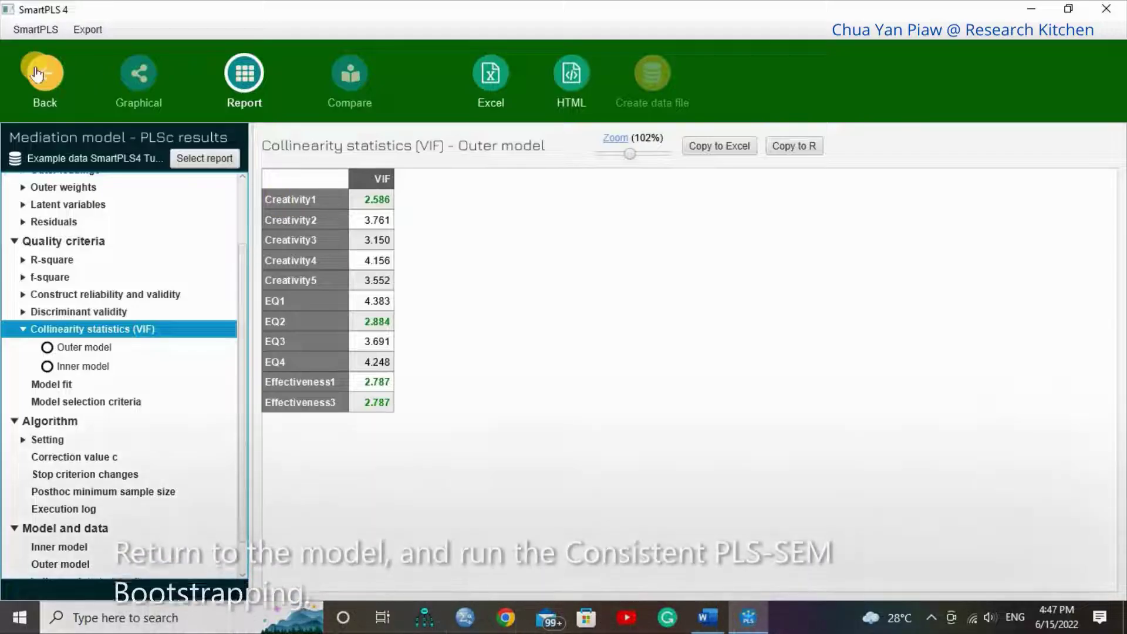
{"action": "left_click", "coordinate": [40, 75]}
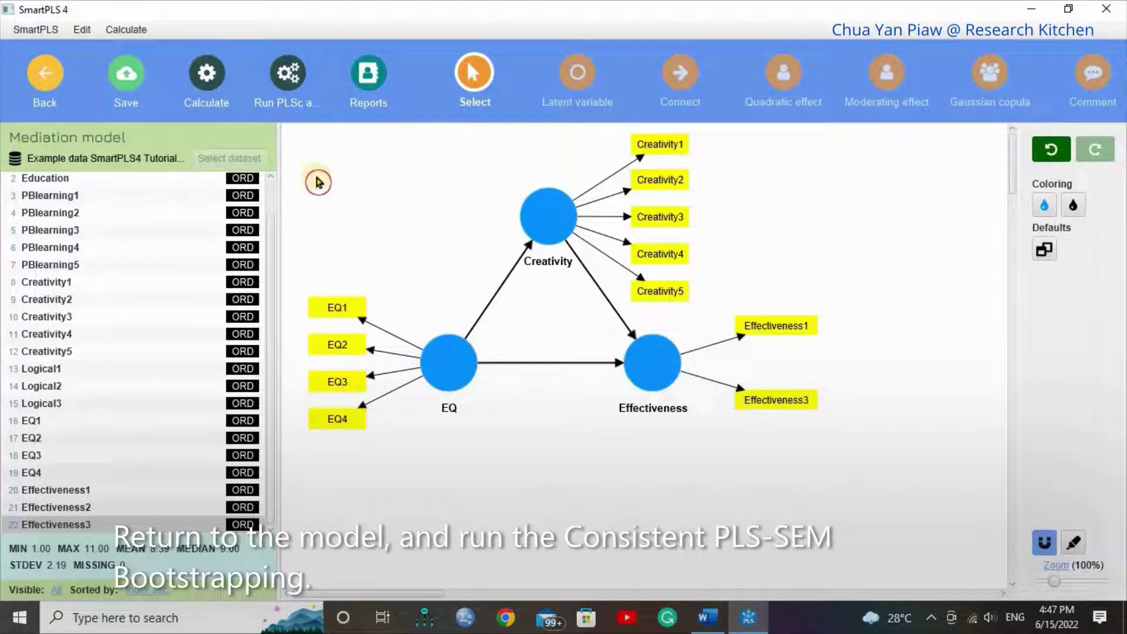
Step: Run consistent PLS-SEM bootstrapping with 5000 subsamples and view the BTc results
{"action": "left_click", "coordinate": [205, 75]}
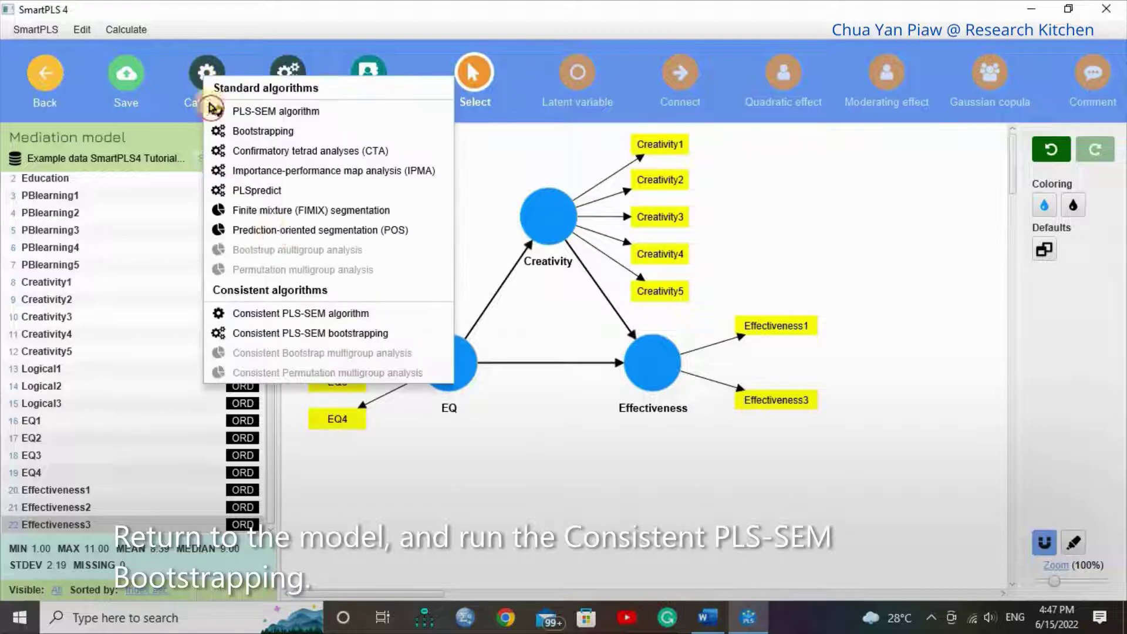
{"action": "left_click", "coordinate": [297, 332]}
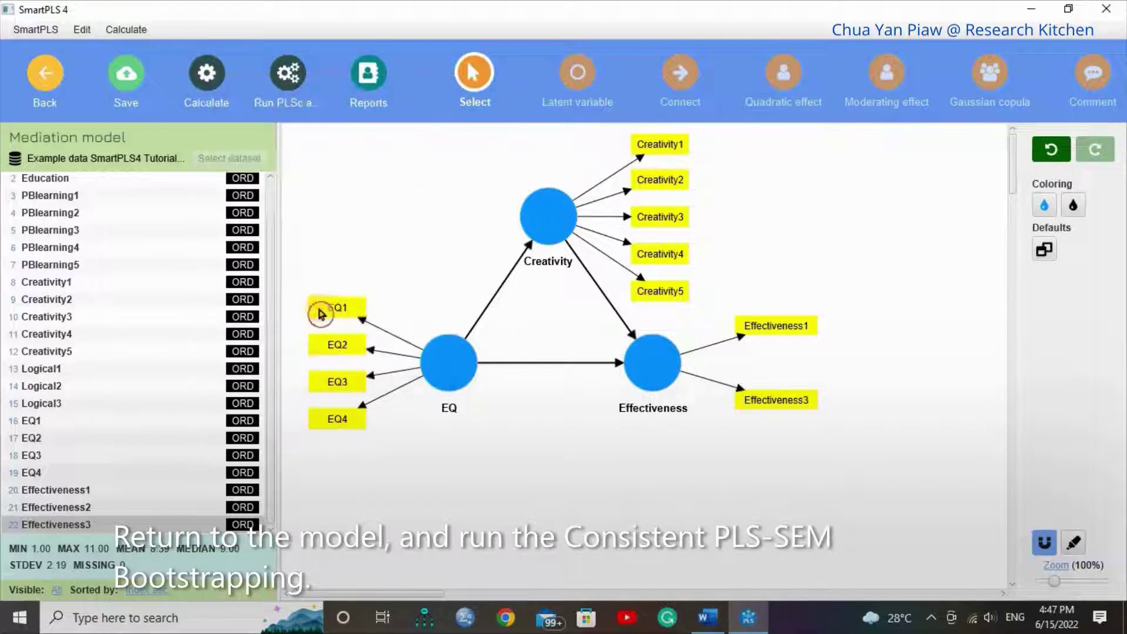
{"action": "left_click", "coordinate": [693, 566]}
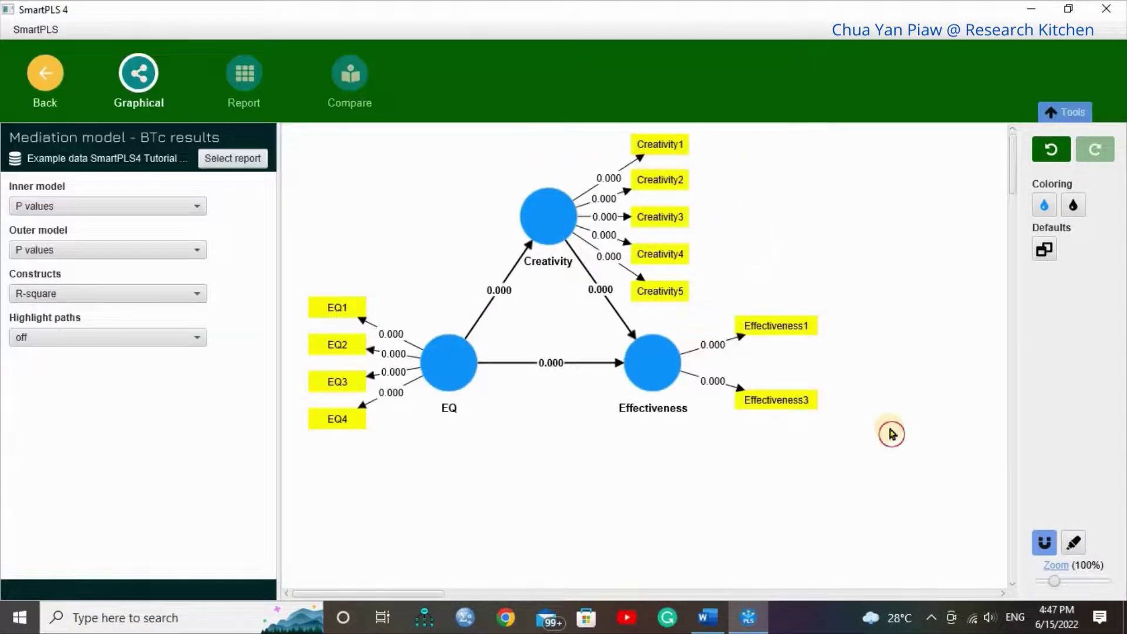
Step: Show path coefficients with p values for the inner model and outer loadings with p values
{"action": "left_click", "coordinate": [179, 210]}
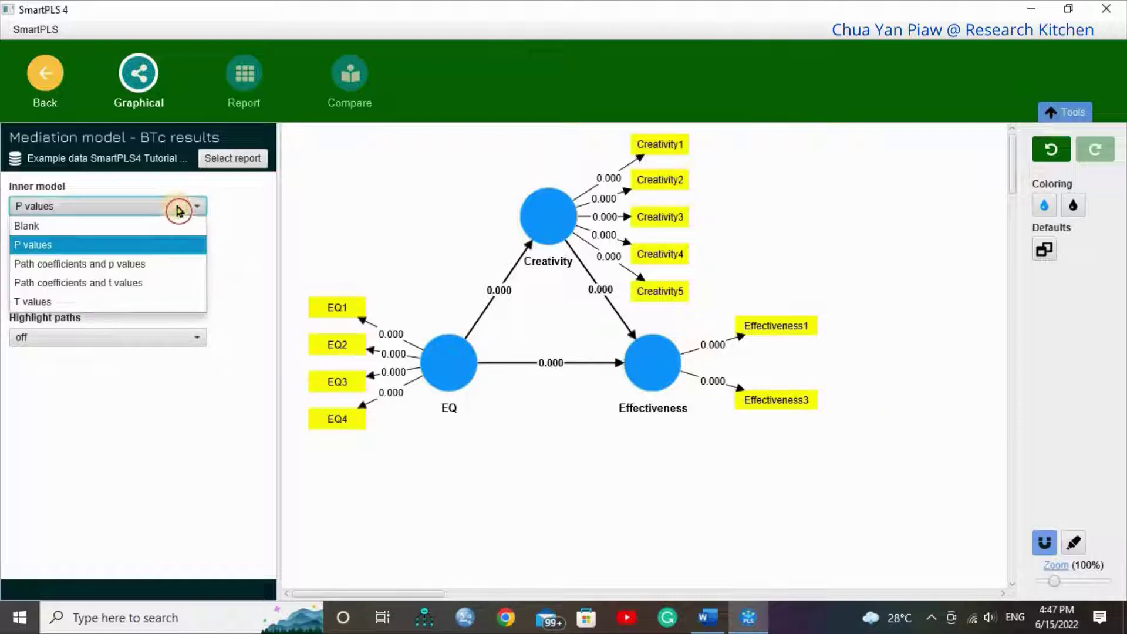
{"action": "left_click", "coordinate": [168, 262]}
{"action": "left_click", "coordinate": [198, 256]}
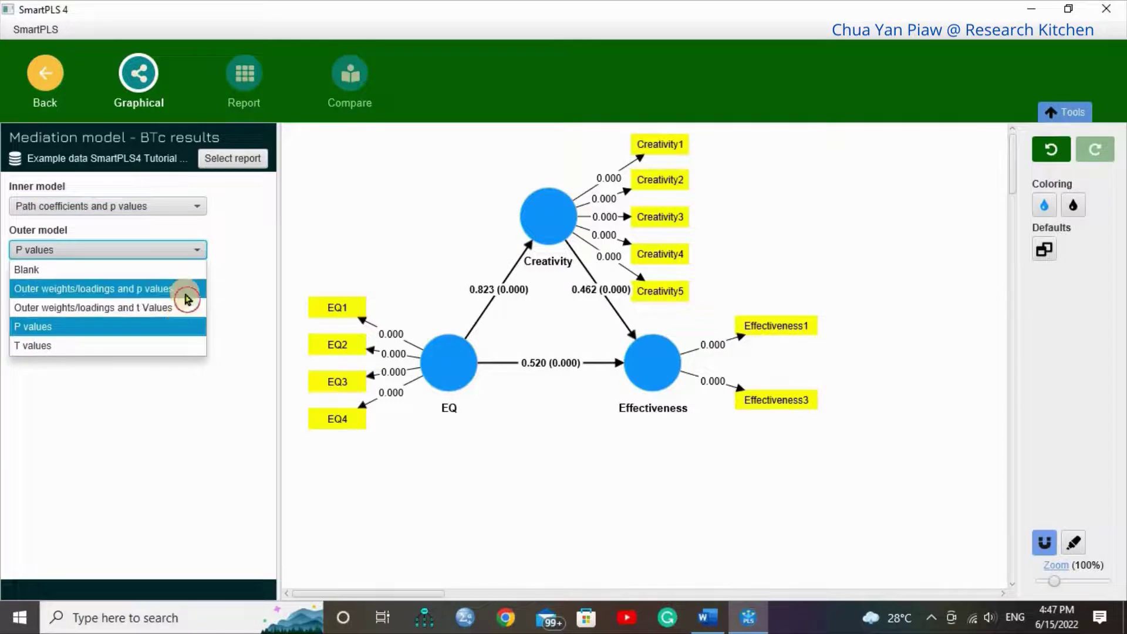
{"action": "left_click", "coordinate": [184, 289]}
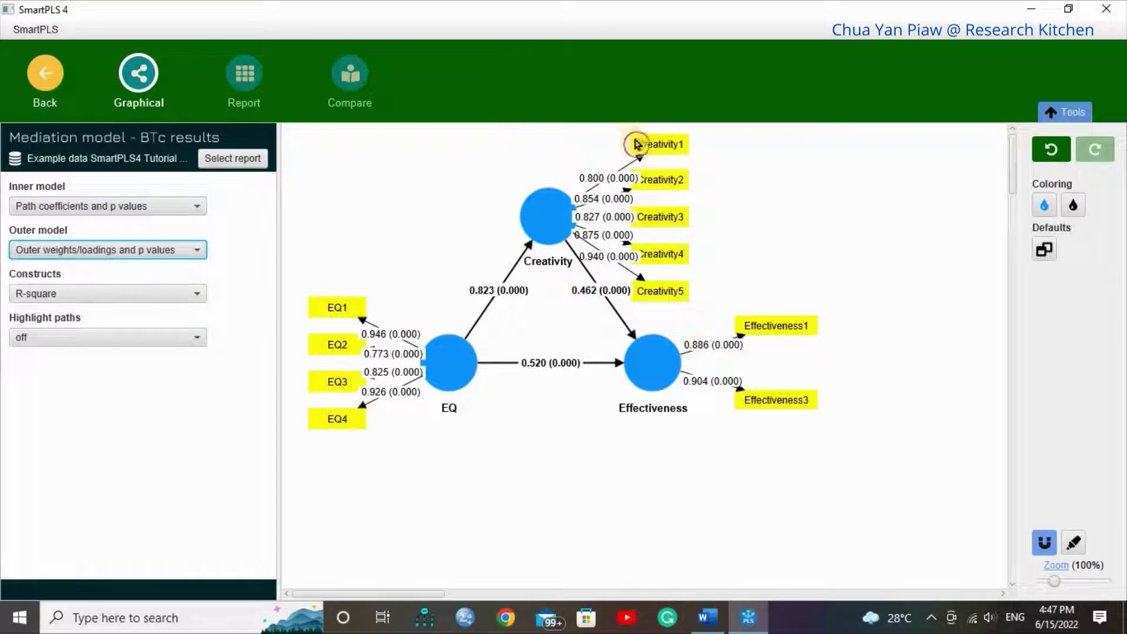
Step: Spread the Creativity, Effectiveness and EQ indicator groups outward from their constructs
{"action": "left_click_drag", "start_coordinate": [625, 126], "coordinate": [716, 306]}
{"action": "left_click_drag", "start_coordinate": [681, 223], "coordinate": [714, 221]}
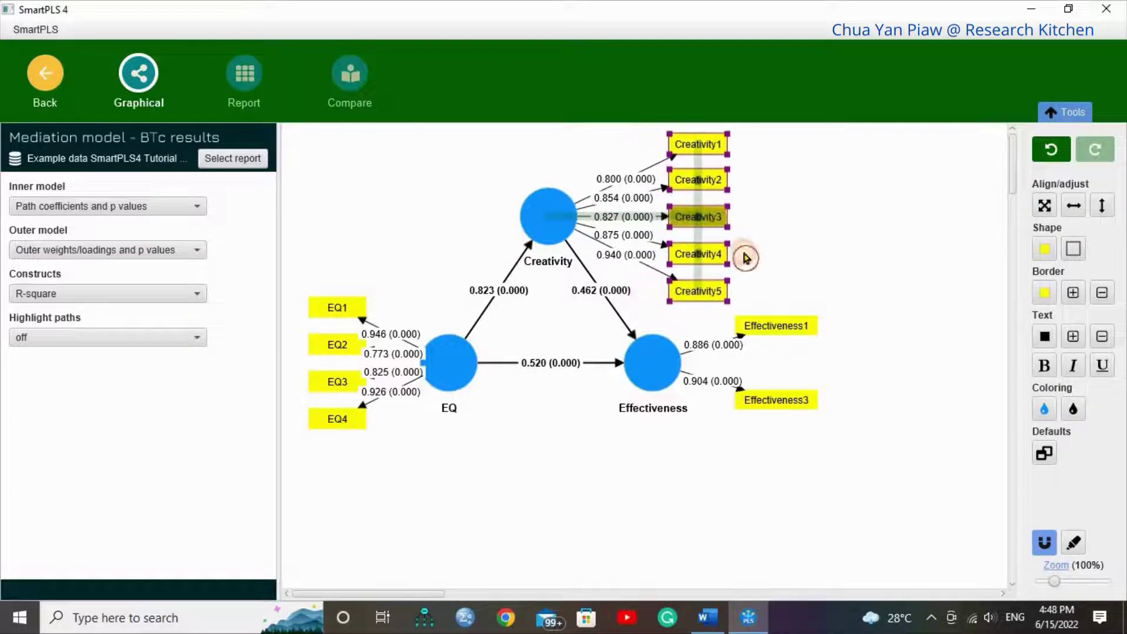
{"action": "left_click_drag", "start_coordinate": [733, 295], "coordinate": [849, 414]}
{"action": "left_click_drag", "start_coordinate": [805, 329], "coordinate": [823, 335]}
{"action": "left_click_drag", "start_coordinate": [306, 279], "coordinate": [364, 442]}
{"action": "left_click_drag", "start_coordinate": [335, 317], "coordinate": [313, 317]}
{"action": "left_click", "coordinate": [585, 464]}
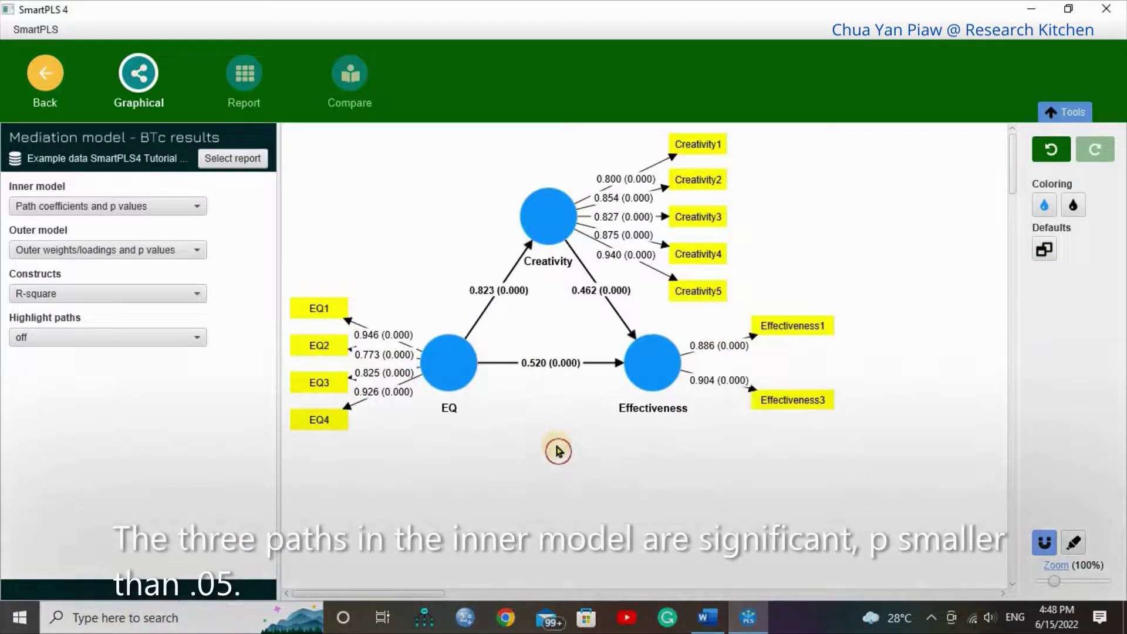
Step: Highlight the significant EQ → Creativity (0.823) and EQ → Effectiveness (0.520) paths
{"action": "left_click", "coordinate": [478, 291]}
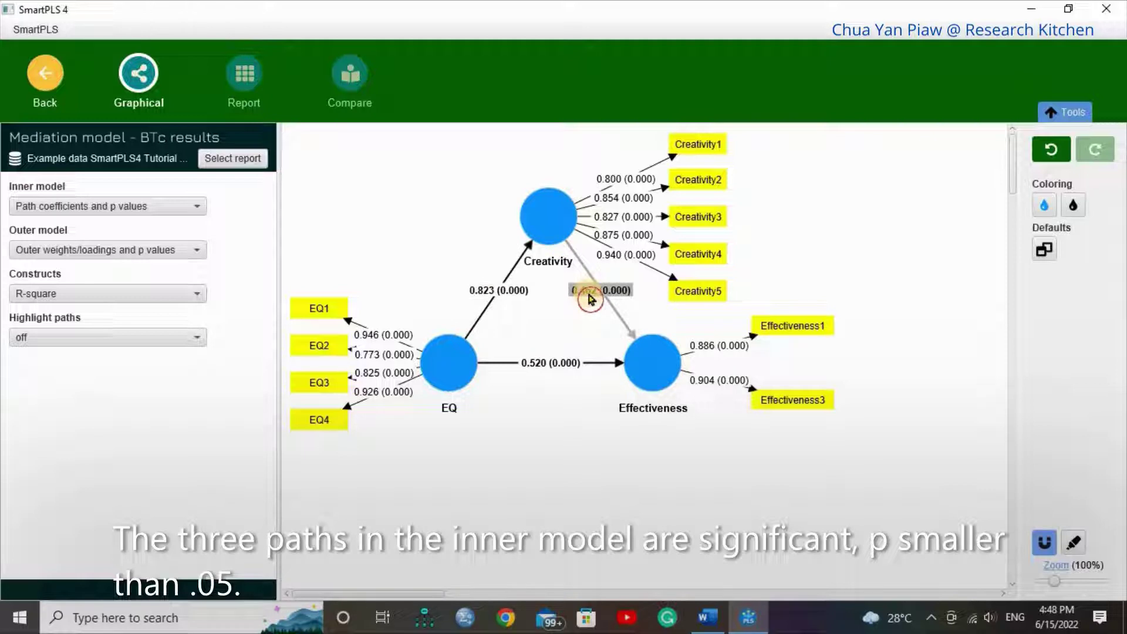
{"action": "left_click", "coordinate": [552, 365]}
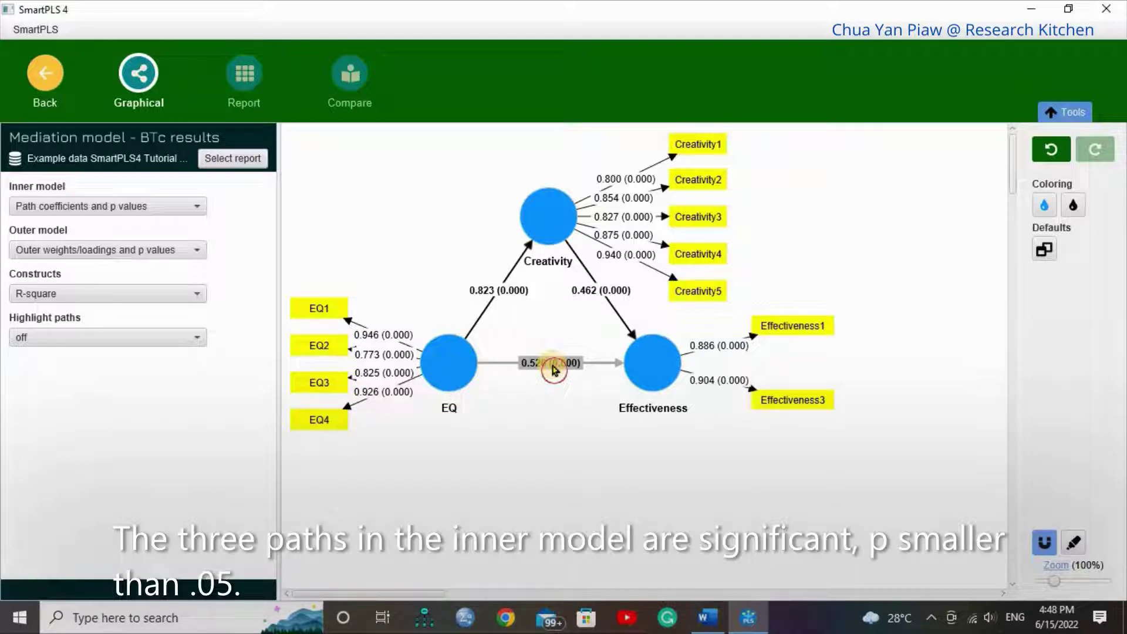
{"action": "left_click", "coordinate": [549, 468]}
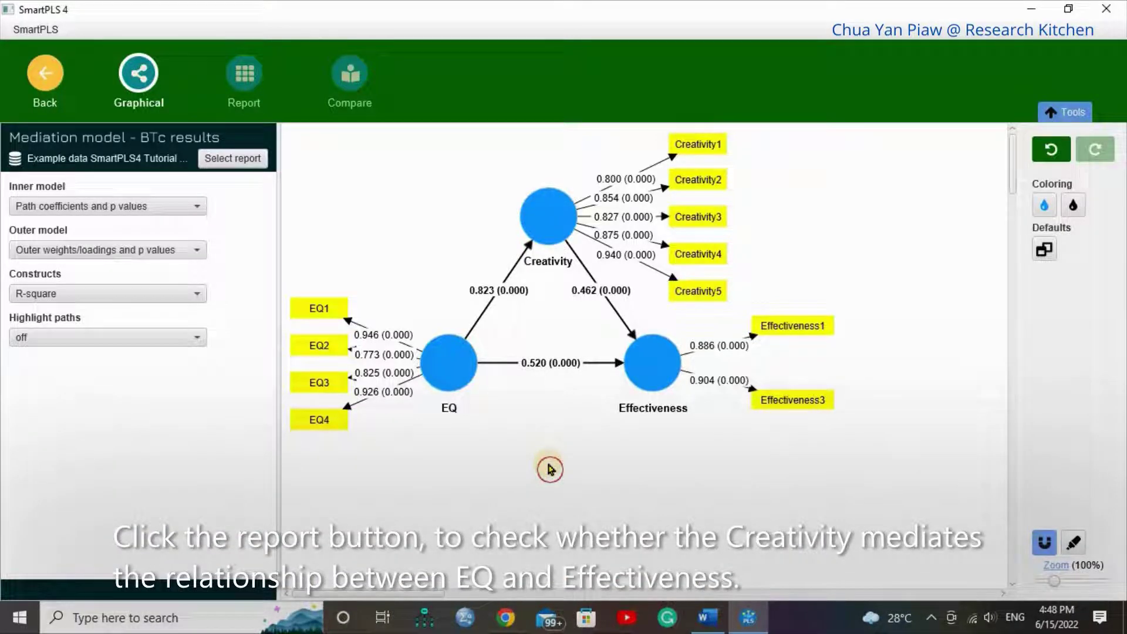
Step: Show the EQ → Creativity → Effectiveness indirect effect: 0.380, T 4.343, p 0.000
{"action": "left_click", "coordinate": [241, 77]}
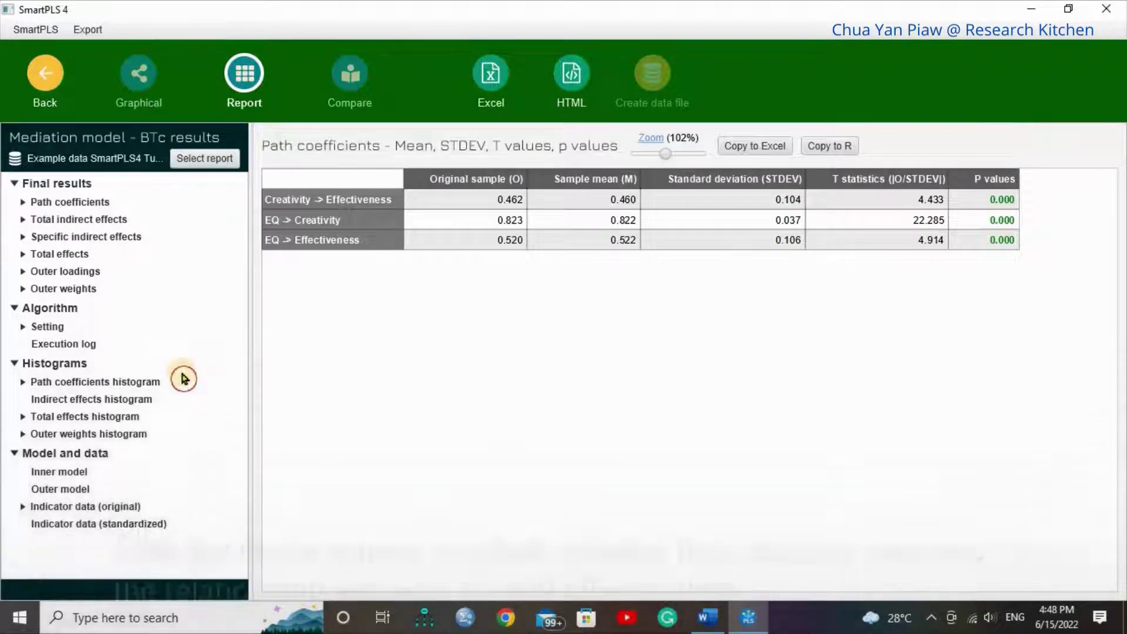
{"action": "left_click", "coordinate": [116, 241]}
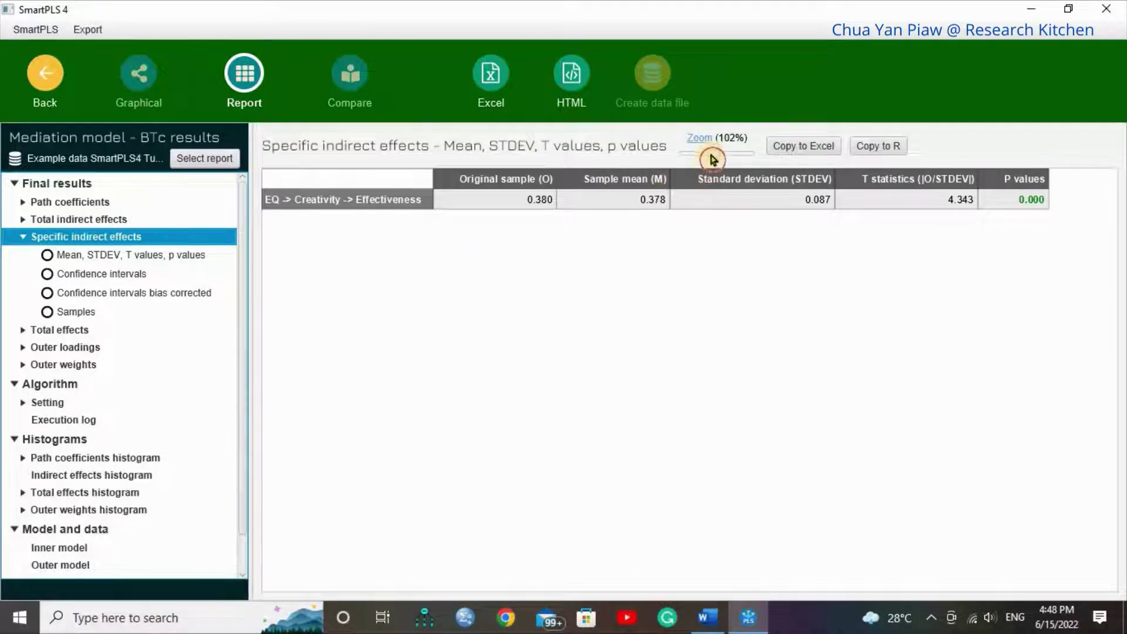
{"action": "left_click_drag", "start_coordinate": [713, 155], "coordinate": [716, 155]}
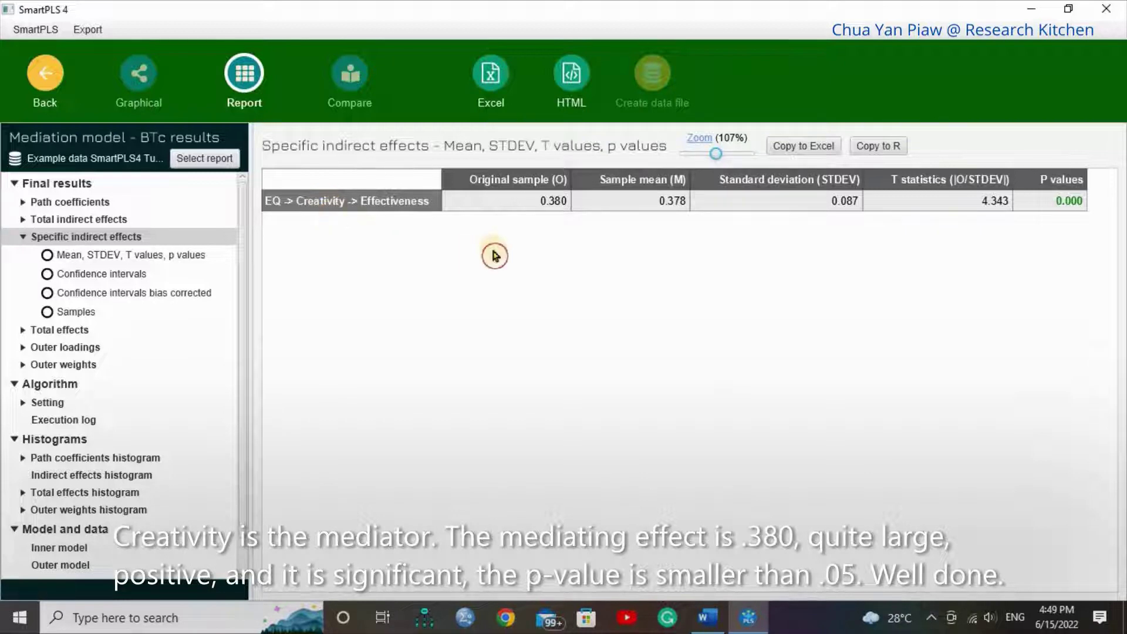
{"action": "left_click", "coordinate": [557, 201]}
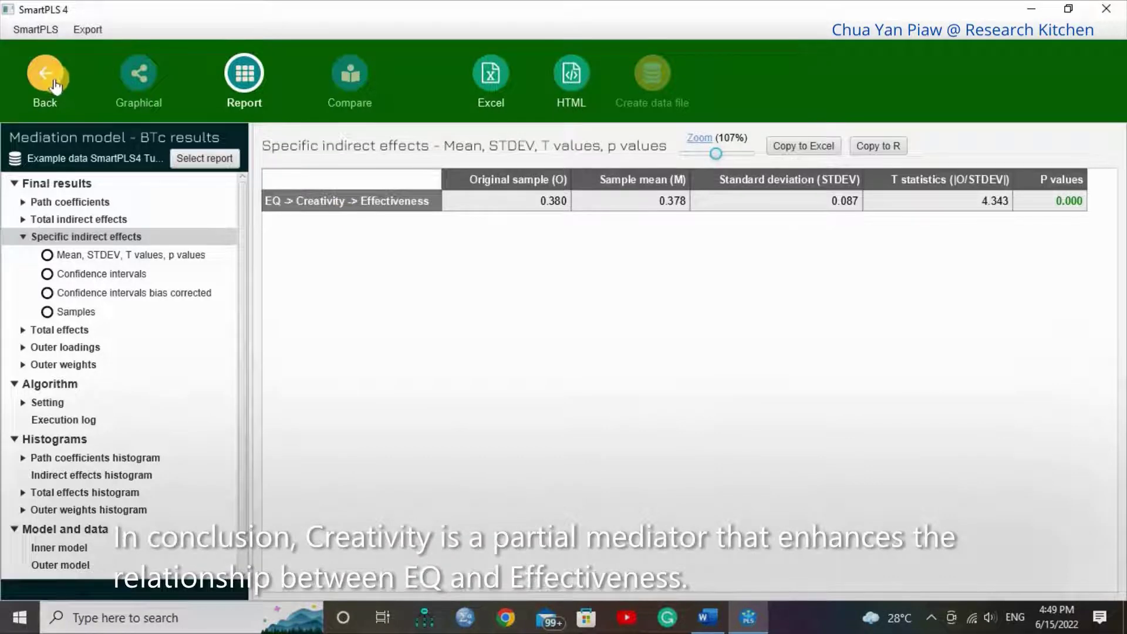
Step: Go back from the BTc report to the finished Mediation model diagram
{"action": "left_click", "coordinate": [45, 79]}
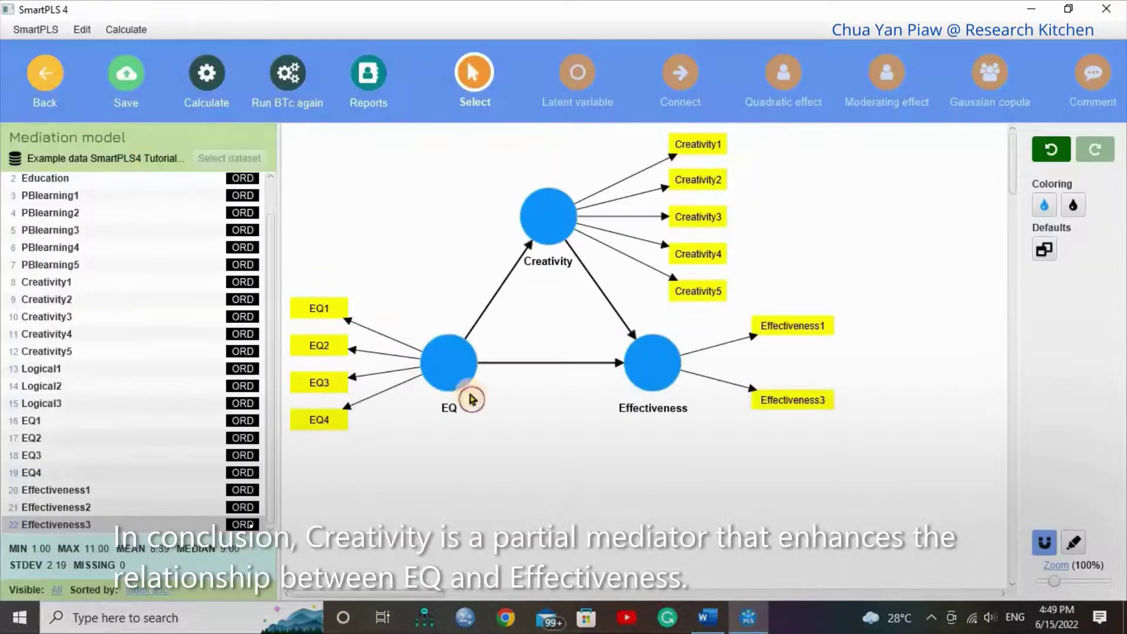